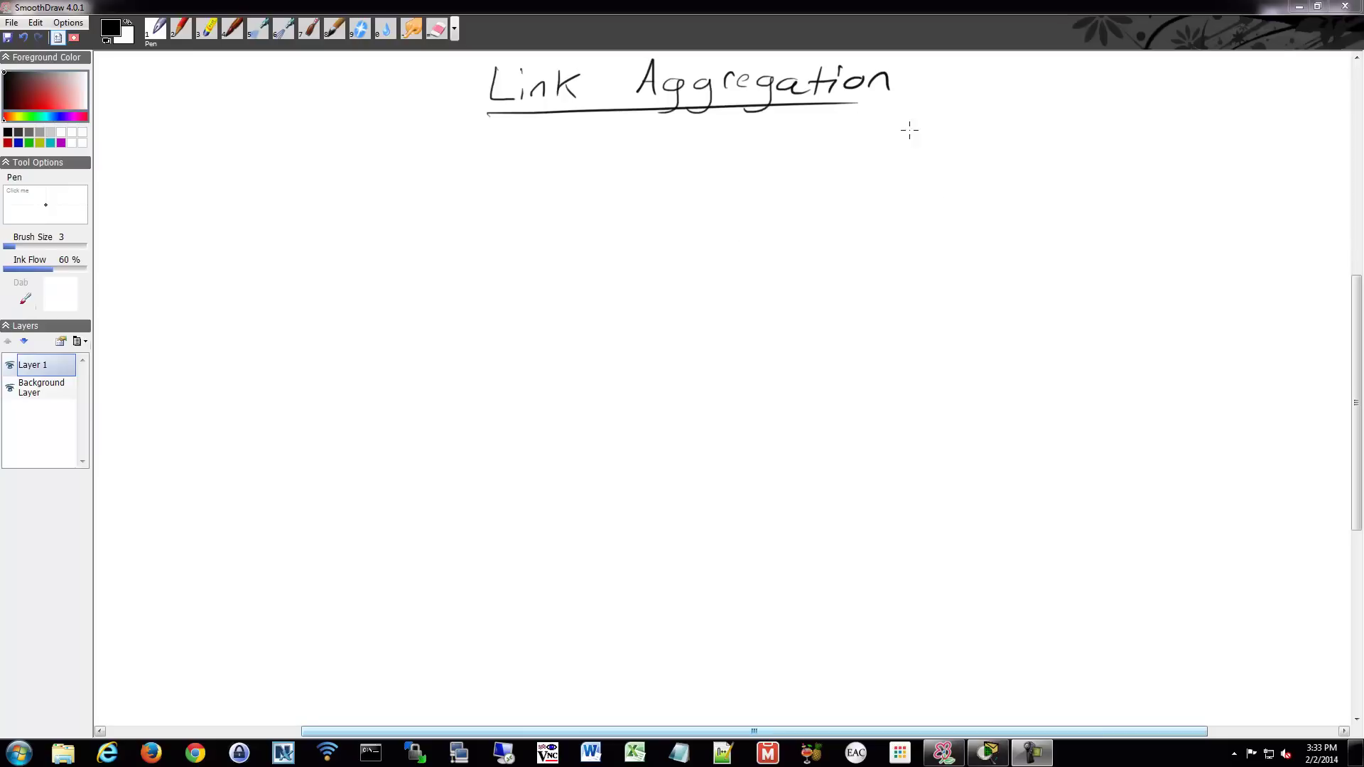
Sketch the top switch box, left and right boxes joined by lines, and a large lower-right box
mouse_move(960, 119)
left_mouse_down()
mouse_move(996, 142)
mouse_move(995, 122)
mouse_move(961, 120)
left_mouse_up()
mouse_move(1048, 213)
left_mouse_down()
mouse_move(1091, 189)
mouse_move(1108, 213)
mouse_move(1049, 213)
left_mouse_up()
mouse_move(811, 196)
left_mouse_down()
mouse_move(844, 217)
mouse_move(816, 215)
mouse_move(944, 159)
mouse_move(1049, 190)
left_mouse_up()
left_click_drag(859, 217, 1044, 217)
mouse_move(1141, 257)
left_mouse_down()
mouse_move(1148, 287)
mouse_move(1152, 257)
mouse_move(1234, 255)
mouse_move(1232, 298)
left_mouse_up()
left_click_drag(1142, 307, 1243, 301)
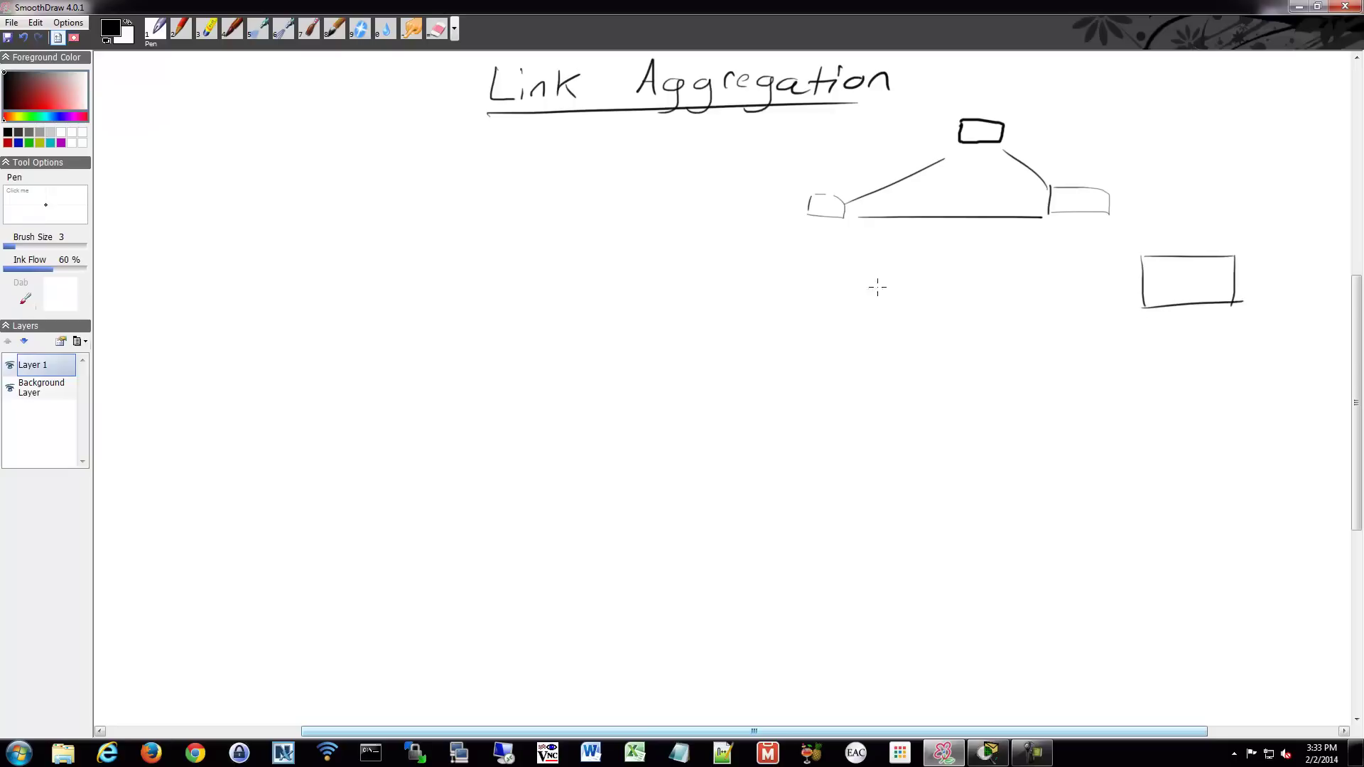
Add bottom-middle and bottom-left boxes, and link the boxes to the middle and large boxes
mouse_move(921, 283)
left_mouse_down()
mouse_move(921, 303)
mouse_move(973, 306)
left_mouse_up()
left_click_drag(973, 306, 913, 308)
mouse_move(699, 277)
left_mouse_down()
mouse_move(734, 286)
mouse_move(698, 304)
left_mouse_up()
mouse_move(700, 276)
left_mouse_down()
mouse_move(734, 276)
mouse_move(738, 304)
left_mouse_up()
mouse_move(739, 304)
left_mouse_down()
mouse_move(696, 305)
mouse_move(818, 229)
left_mouse_up()
left_click_drag(1114, 213, 1152, 261)
mouse_move(833, 226)
left_mouse_down()
mouse_move(984, 260)
mouse_move(1058, 215)
left_mouse_up()
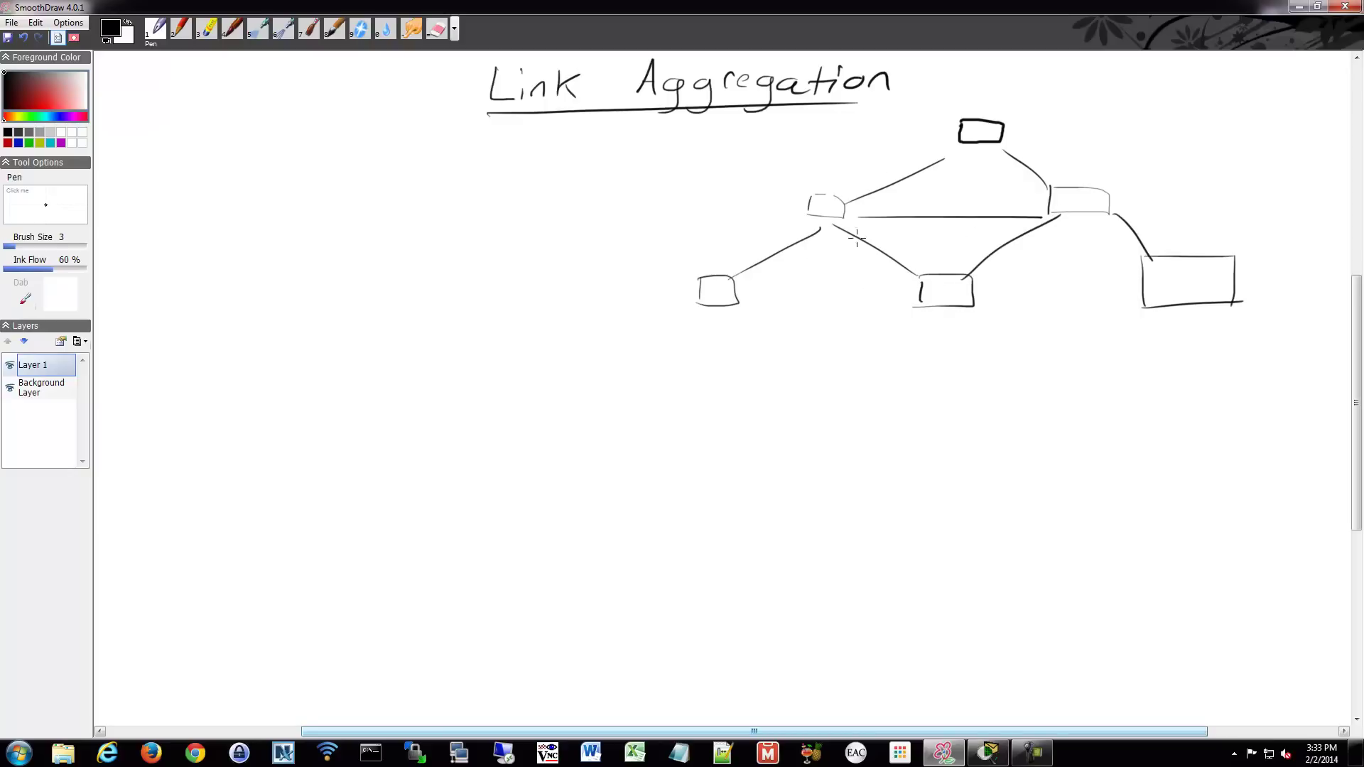
Add a small box beside the top box, up/down arrows, and a small box below the large box
mouse_move(1066, 112)
left_mouse_down()
mouse_move(1112, 127)
mouse_move(1000, 132)
mouse_move(1065, 127)
left_mouse_up()
left_click_drag(975, 116, 986, 108)
mouse_move(1093, 91)
left_mouse_down()
mouse_move(1091, 106)
mouse_move(1103, 95)
left_mouse_up()
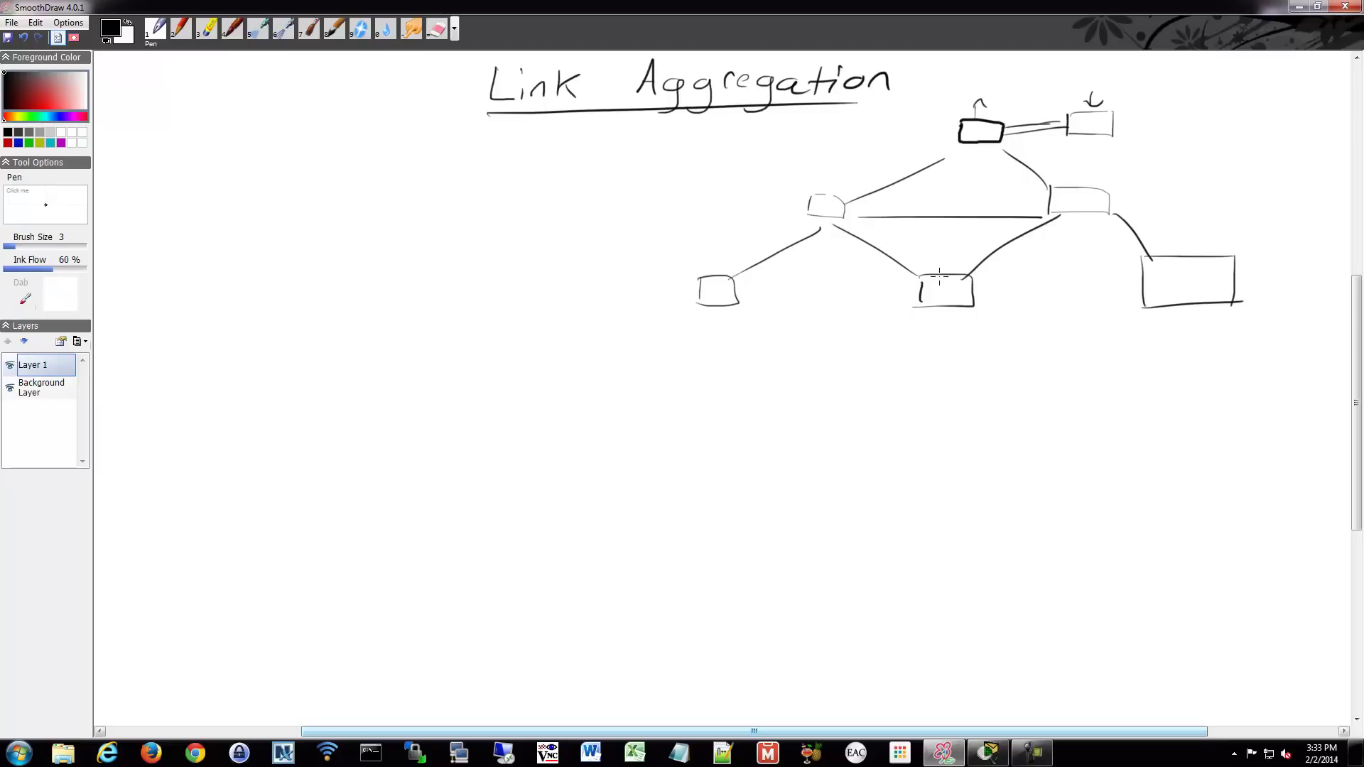
mouse_move(1188, 303)
left_mouse_down()
mouse_move(1183, 362)
mouse_move(1191, 341)
mouse_move(1164, 337)
mouse_move(1165, 371)
mouse_move(1201, 350)
mouse_move(1184, 305)
mouse_move(1169, 359)
left_mouse_up()
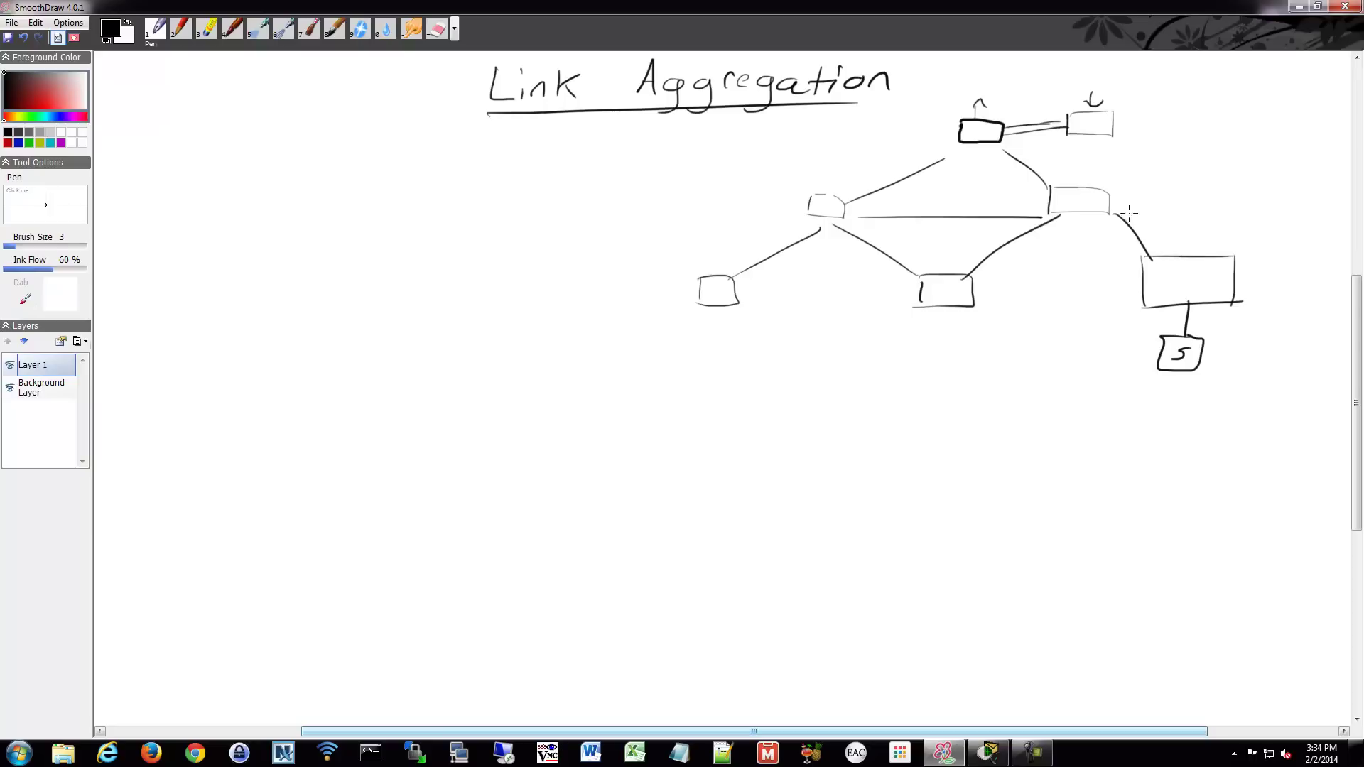
Double two links with parallel lines, loop markers at their ends and curved arrows
left_click_drag(1182, 304, 1182, 338)
left_click_drag(1177, 302, 1193, 302)
left_click_drag(1074, 211, 973, 277)
left_click_drag(1051, 213, 1075, 210)
left_click_drag(973, 284, 968, 276)
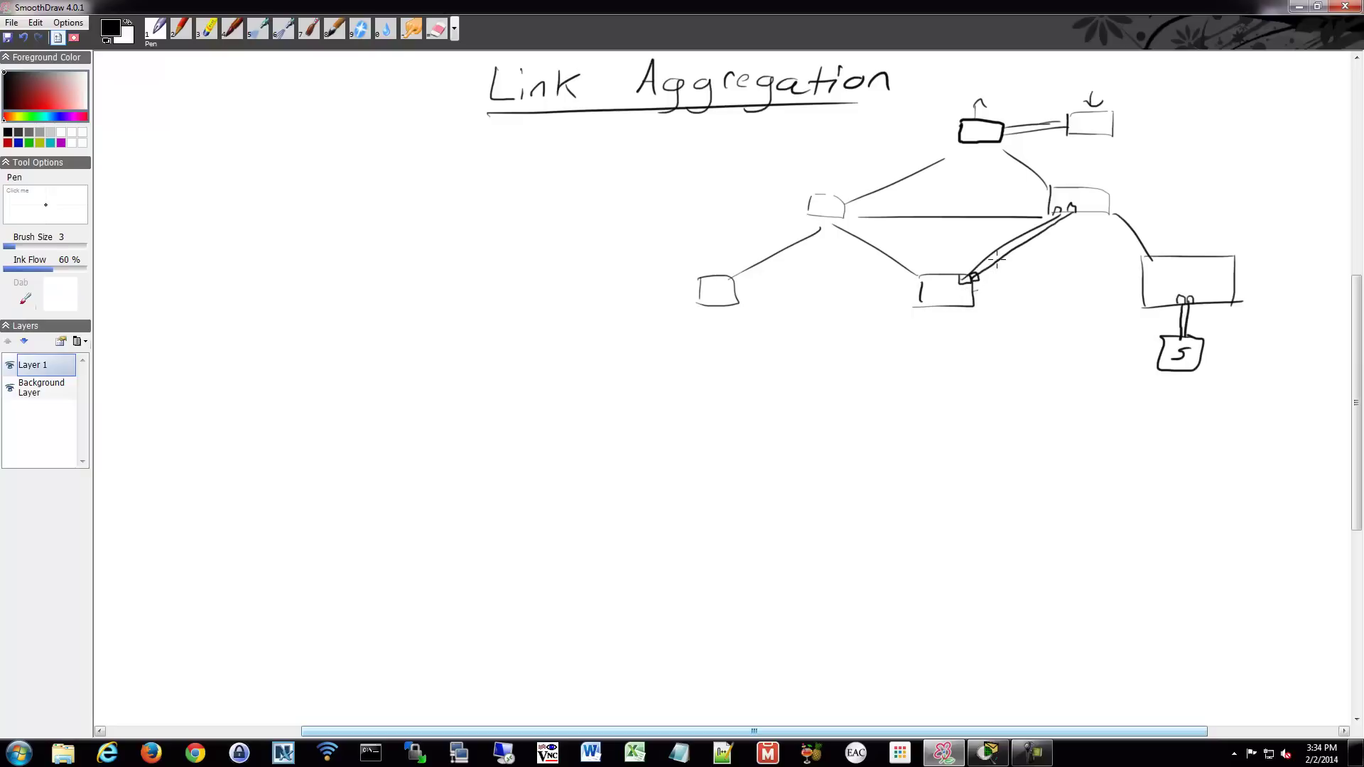
mouse_move(976, 291)
left_mouse_down()
mouse_move(1002, 267)
mouse_move(970, 256)
left_mouse_up()
mouse_move(1084, 218)
left_mouse_down()
mouse_move(1072, 234)
mouse_move(1011, 238)
left_mouse_up()
Handwrite the bullet 'Ether Channel' on the left
mouse_move(133, 162)
left_mouse_down()
mouse_move(166, 169)
mouse_move(190, 148)
left_mouse_up()
left_click_drag(165, 168, 196, 174)
mouse_move(203, 144)
left_mouse_down()
mouse_move(202, 172)
mouse_move(210, 158)
left_mouse_up()
mouse_move(212, 140)
left_mouse_down()
mouse_move(210, 173)
mouse_move(307, 140)
mouse_move(322, 163)
mouse_move(403, 135)
mouse_move(405, 163)
left_mouse_up()
Handwrite the sub-note 'Cisco proprietary' under Ether Channel
left_click_drag(212, 201, 290, 216)
left_click_drag(330, 204, 334, 216)
left_click_drag(342, 203, 387, 226)
left_click_drag(385, 202, 424, 185)
left_click_drag(430, 186, 442, 214)
left_click_drag(440, 186, 475, 182)
mouse_move(477, 188)
left_mouse_down()
mouse_move(490, 193)
mouse_move(471, 197)
mouse_move(506, 196)
mouse_move(518, 178)
left_mouse_up()
left_click_drag(532, 182, 534, 189)
left_click_drag(538, 188, 553, 170)
left_click_drag(561, 178, 566, 189)
left_click_drag(587, 170, 557, 213)
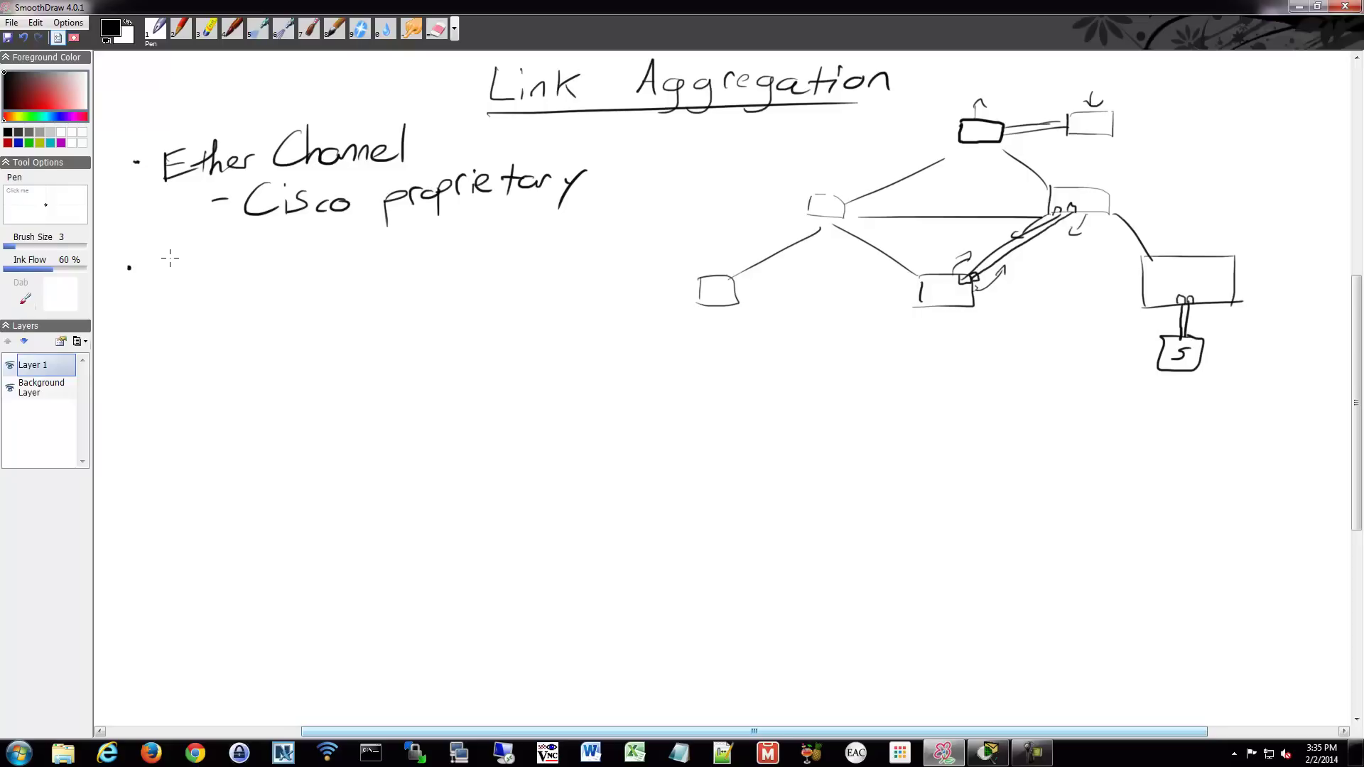
Handwrite the bullet 'LACP', undoing a stray stroke beneath it
mouse_move(157, 252)
left_mouse_down()
mouse_move(165, 283)
mouse_move(203, 282)
left_mouse_up()
left_click_drag(180, 273, 246, 282)
left_click_drag(247, 244, 247, 257)
left_click_drag(192, 314, 228, 315)
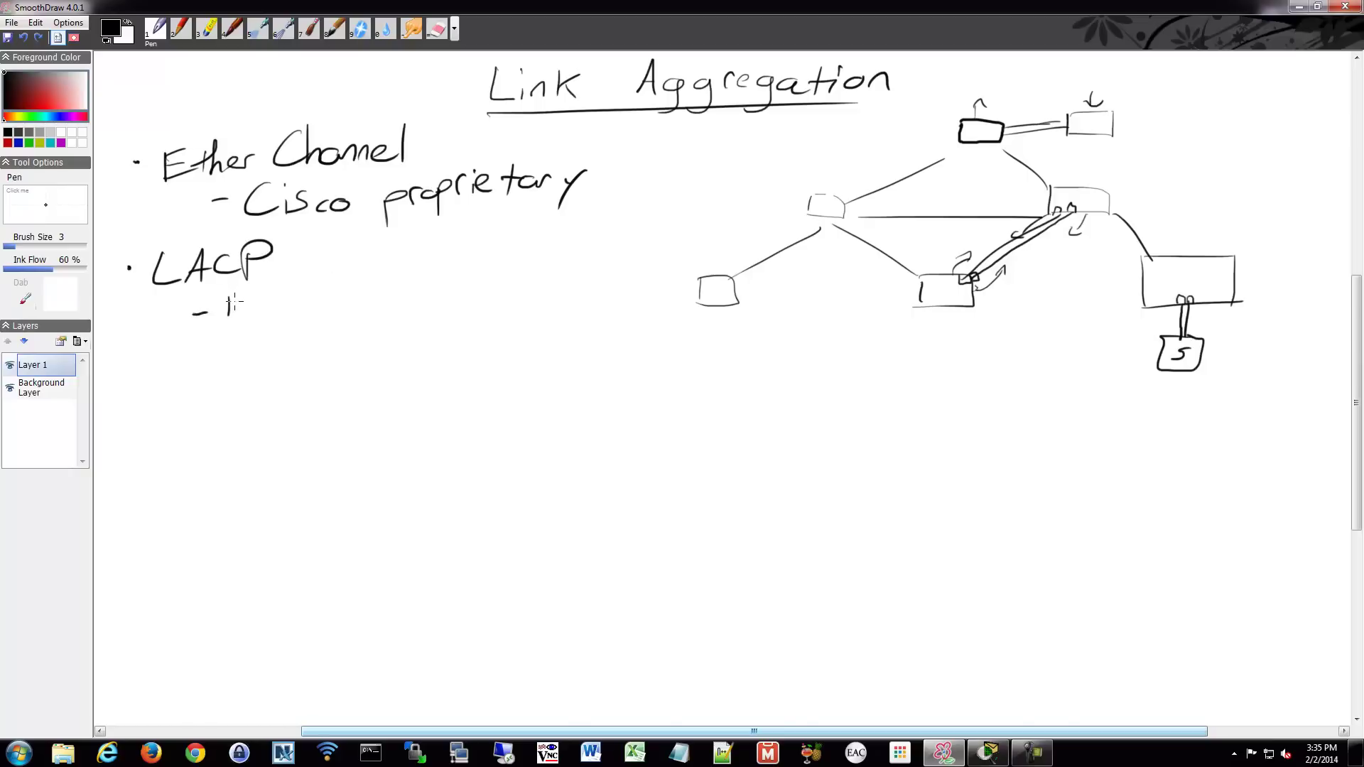
key("ctrl+z")
Write the sub-note '802.1ax → 802.1ad' under LACP
mouse_move(240, 295)
left_mouse_down()
mouse_move(291, 310)
mouse_move(314, 291)
mouse_move(358, 320)
left_mouse_up()
left_click(304, 312)
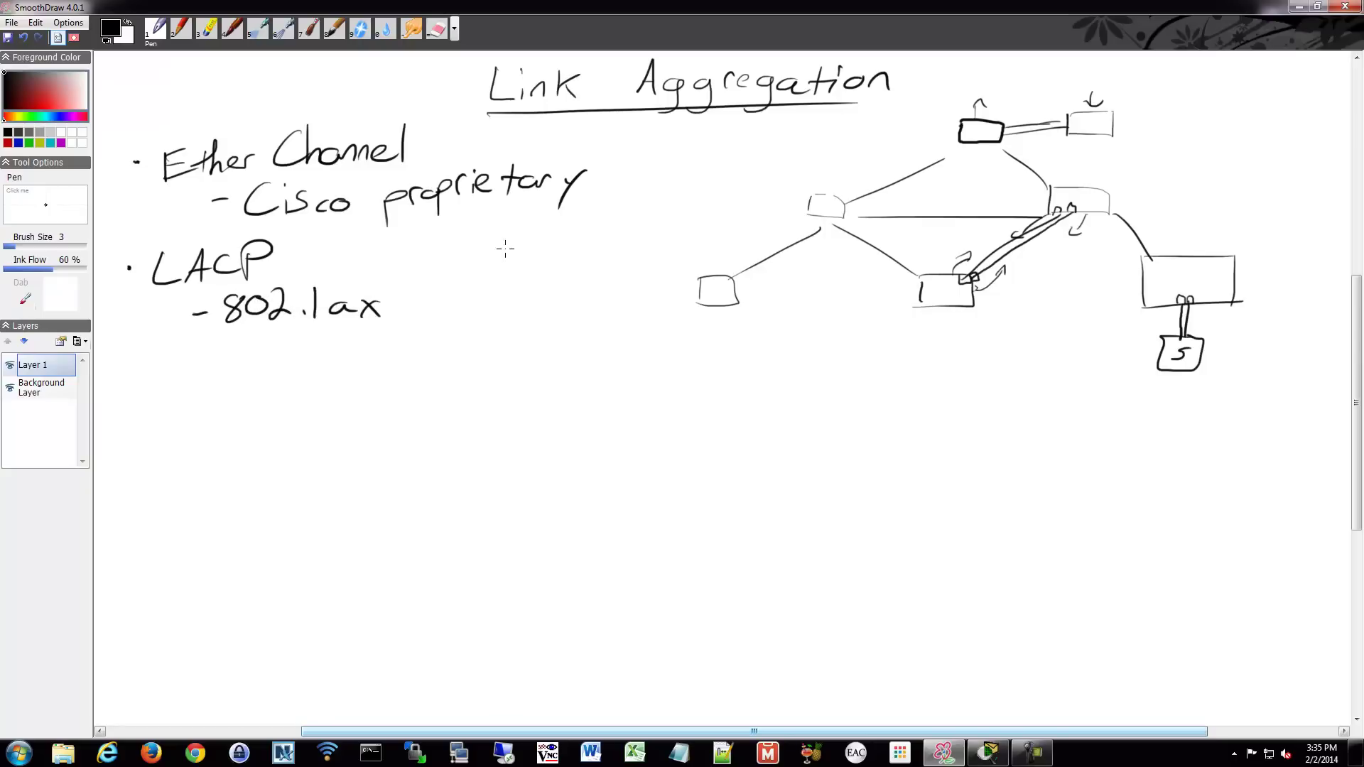
mouse_move(391, 300)
left_mouse_down()
mouse_move(439, 300)
mouse_move(430, 308)
mouse_move(502, 286)
mouse_move(548, 308)
left_mouse_up()
left_click_drag(574, 293, 574, 312)
left_click_drag(595, 293, 601, 306)
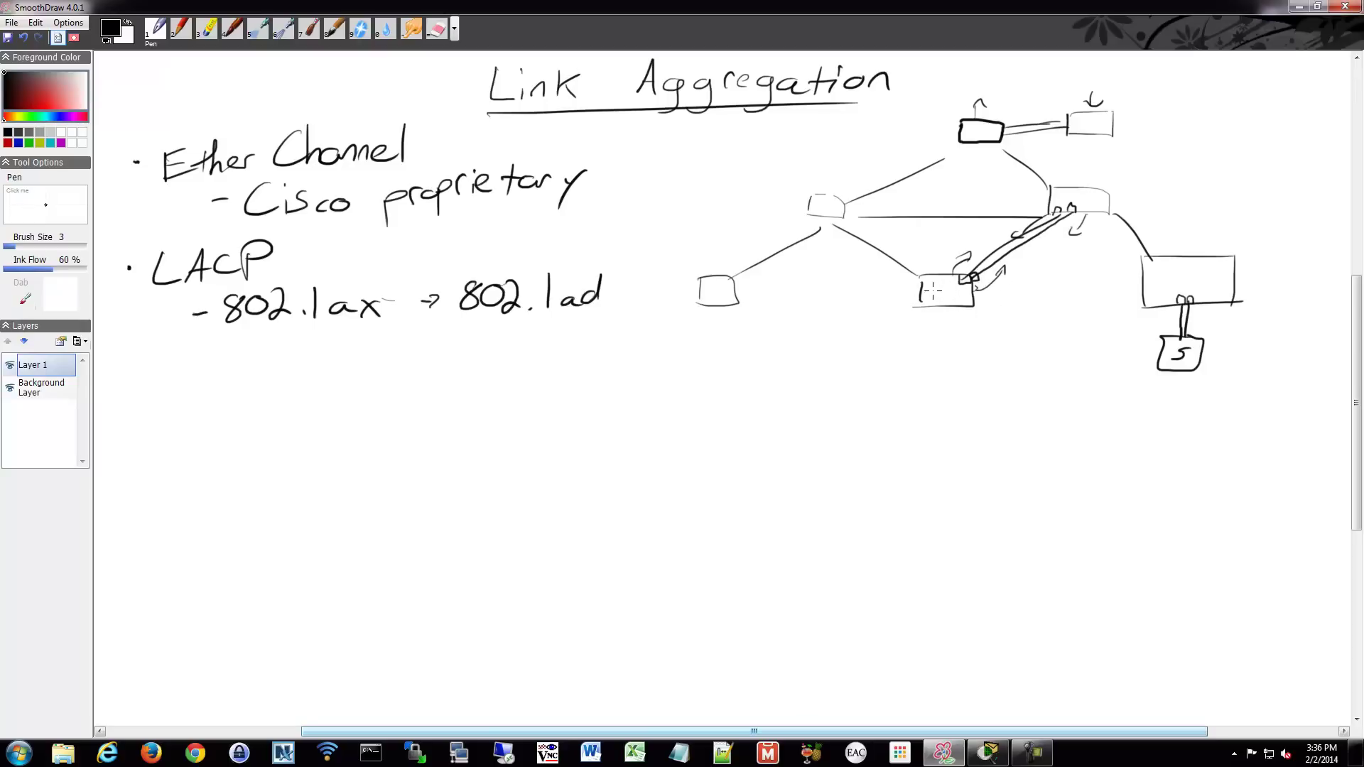
Handwrite the bullet 'max of 8 ports'
left_click(126, 377)
left_click_drag(150, 387, 226, 387)
left_click_drag(228, 367, 206, 390)
left_click_drag(302, 362, 311, 381)
mouse_move(304, 370)
left_mouse_down()
mouse_move(393, 348)
mouse_move(474, 364)
left_mouse_up()
left_click_drag(488, 355, 514, 353)
mouse_move(527, 341)
left_mouse_down()
mouse_move(529, 364)
mouse_move(540, 349)
left_mouse_up()
left_click_drag(550, 346, 537, 366)
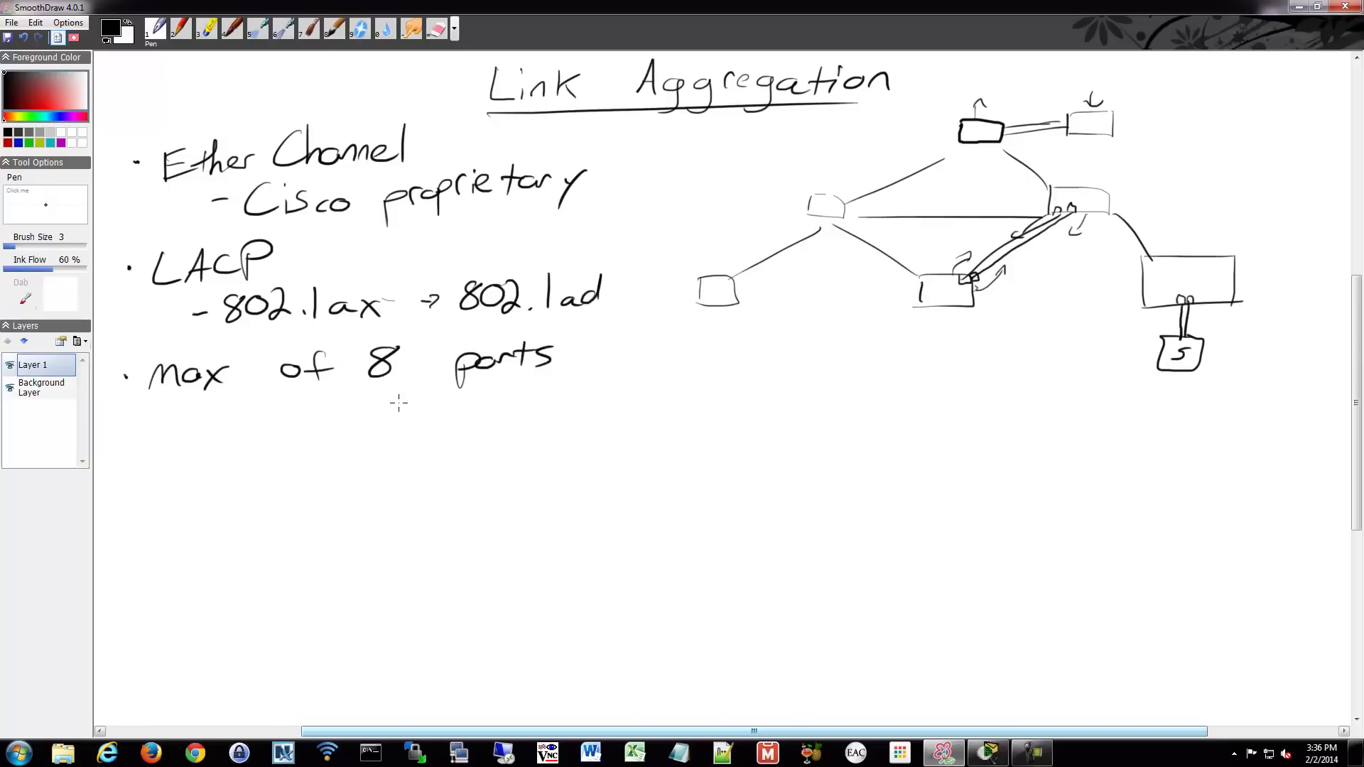
Add the bullet 'LAG' with the sub-item 'Interface'
left_click(126, 441)
mouse_move(152, 416)
left_mouse_down()
mouse_move(177, 451)
mouse_move(209, 452)
mouse_move(200, 438)
left_mouse_up()
left_click_drag(245, 419, 246, 434)
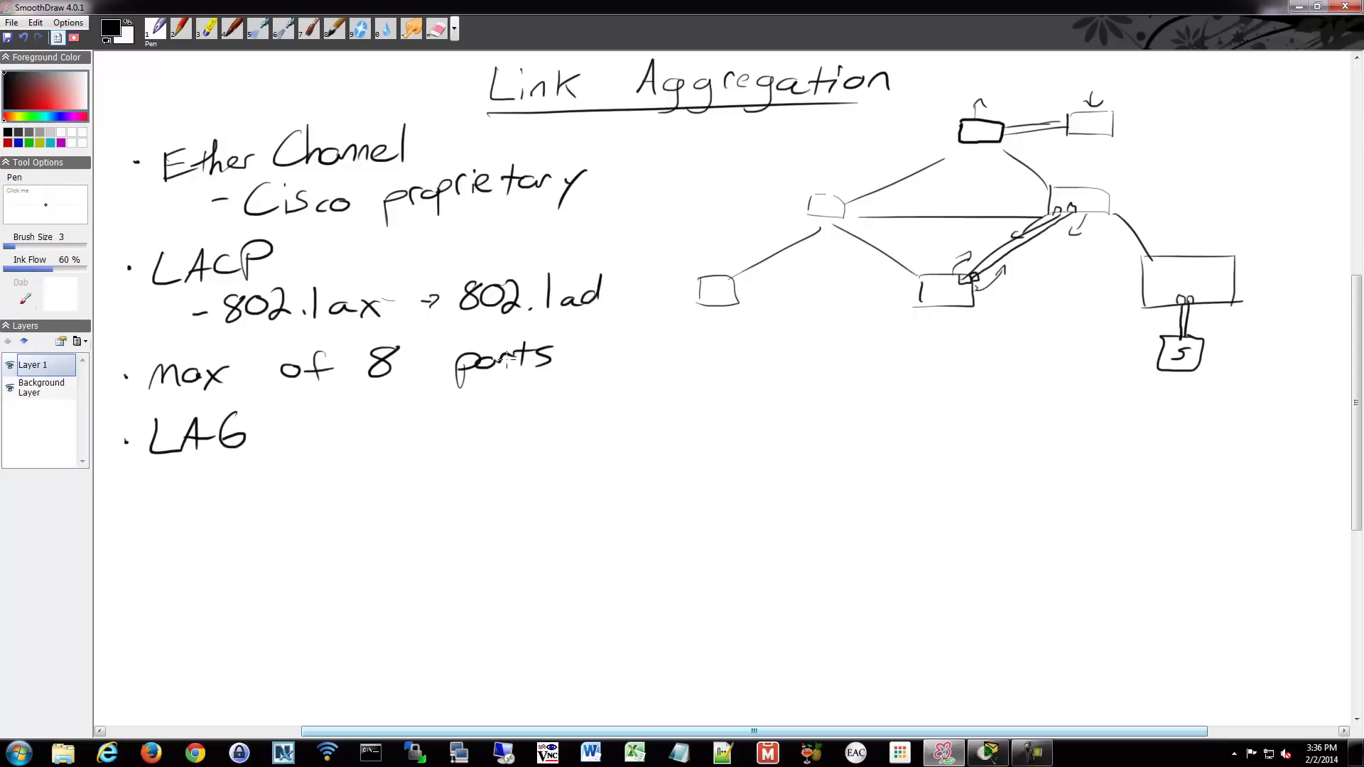
left_click(956, 288)
mouse_move(159, 498)
left_mouse_down()
mouse_move(239, 505)
mouse_move(382, 486)
left_mouse_up()
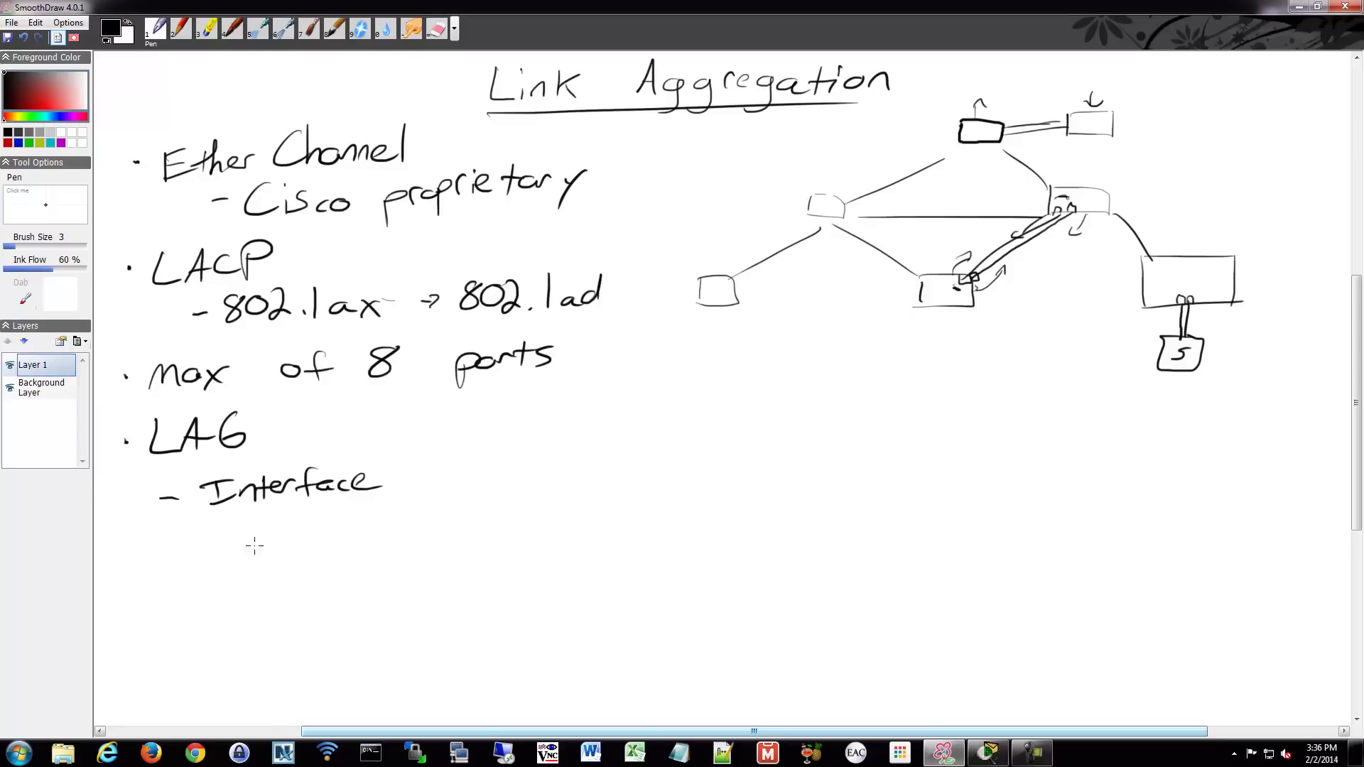
Write 'Port-channel' as a nested sub-item under LAG
mouse_move(232, 545)
left_mouse_down()
mouse_move(273, 563)
mouse_move(283, 540)
mouse_move(338, 540)
left_mouse_up()
left_click_drag(348, 522, 349, 553)
left_click_drag(339, 537, 395, 546)
left_click_drag(420, 504, 441, 545)
left_click_drag(458, 534, 485, 547)
left_click_drag(490, 529, 506, 545)
left_click_drag(512, 537, 533, 543)
left_click_drag(544, 492, 539, 543)
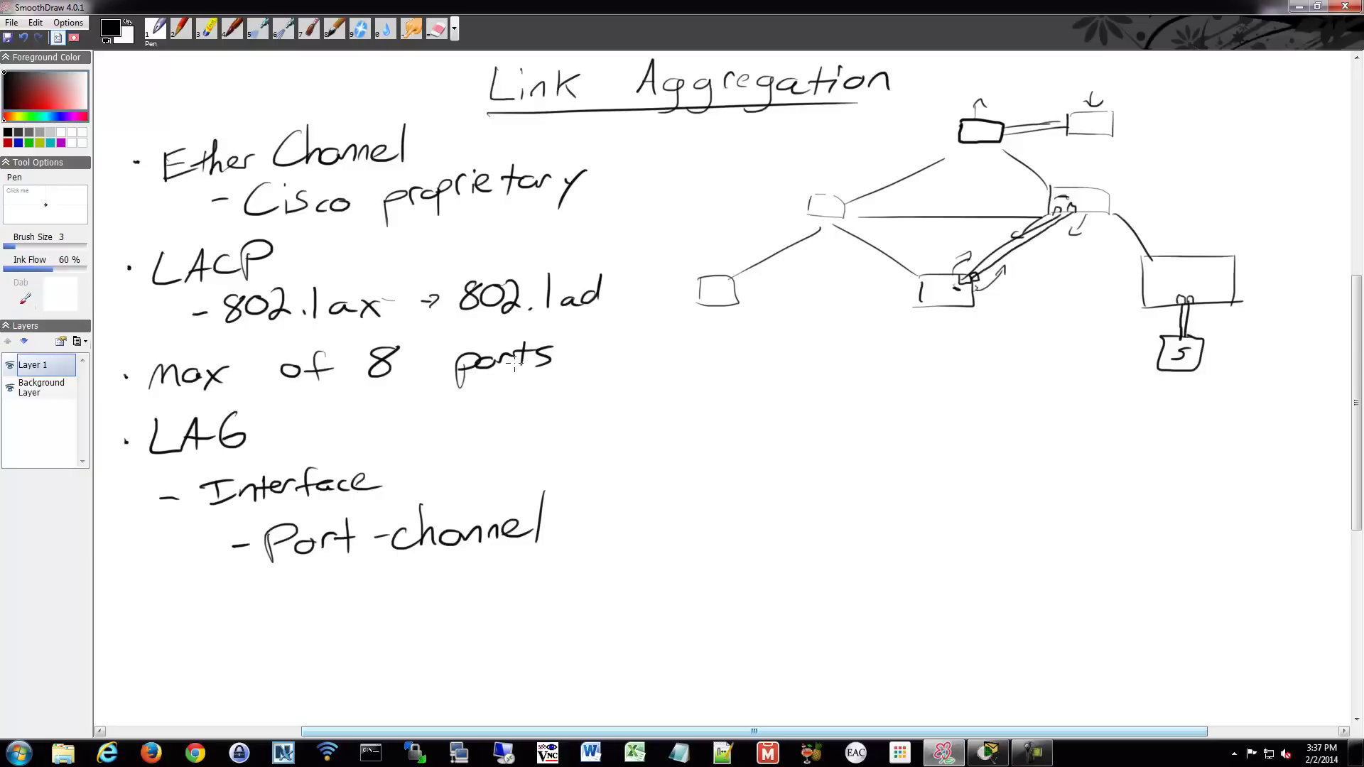
Write '800mbps' and '8Gbps' beside the ports line, then bullets 'max of 6 groups' and '30 Seconds'
left_click_drag(628, 353, 659, 366)
mouse_move(666, 381)
left_mouse_down()
mouse_move(714, 371)
mouse_move(619, 412)
mouse_move(633, 395)
mouse_move(632, 410)
mouse_move(603, 412)
mouse_move(604, 400)
mouse_move(652, 403)
mouse_move(681, 415)
left_mouse_up()
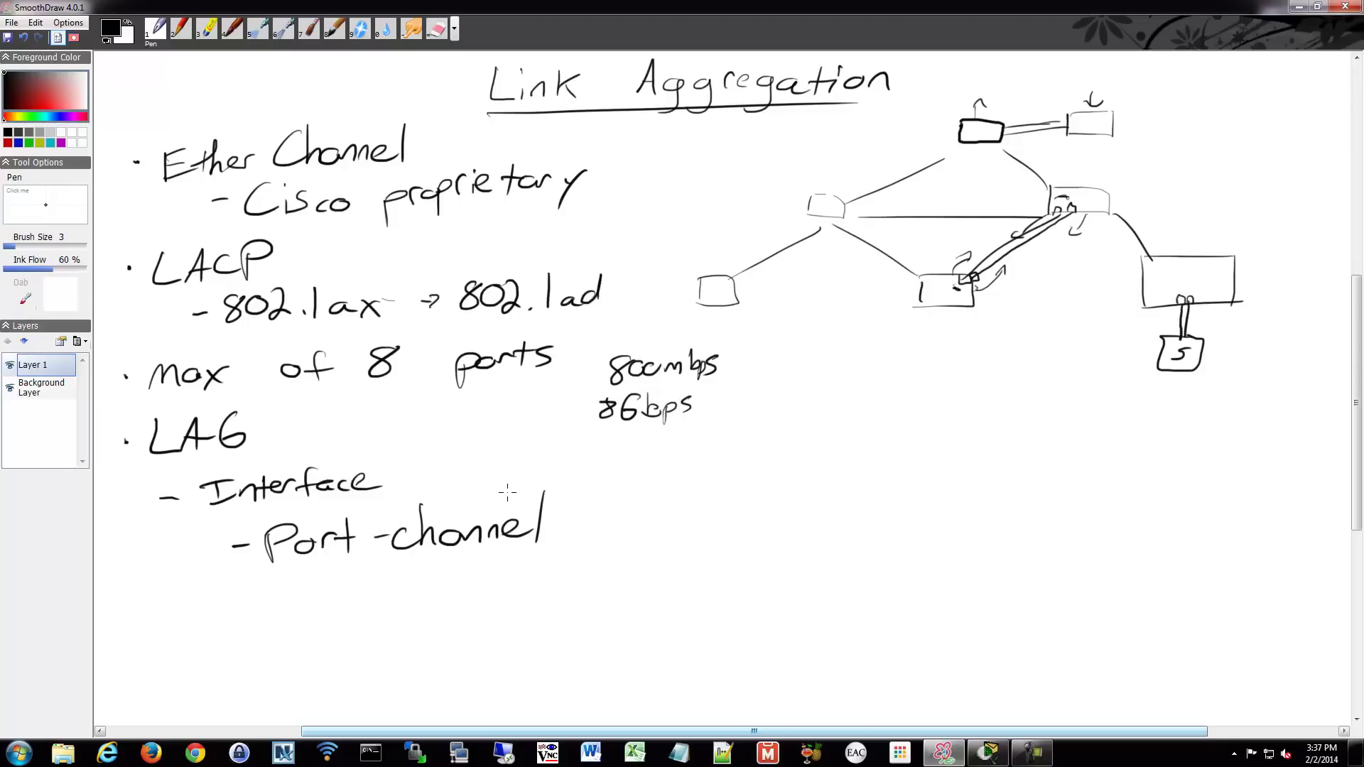
left_click(145, 595)
mouse_move(163, 604)
left_mouse_down()
mouse_move(173, 586)
mouse_move(217, 601)
mouse_move(205, 602)
mouse_move(284, 577)
mouse_move(297, 590)
mouse_move(474, 578)
left_mouse_up()
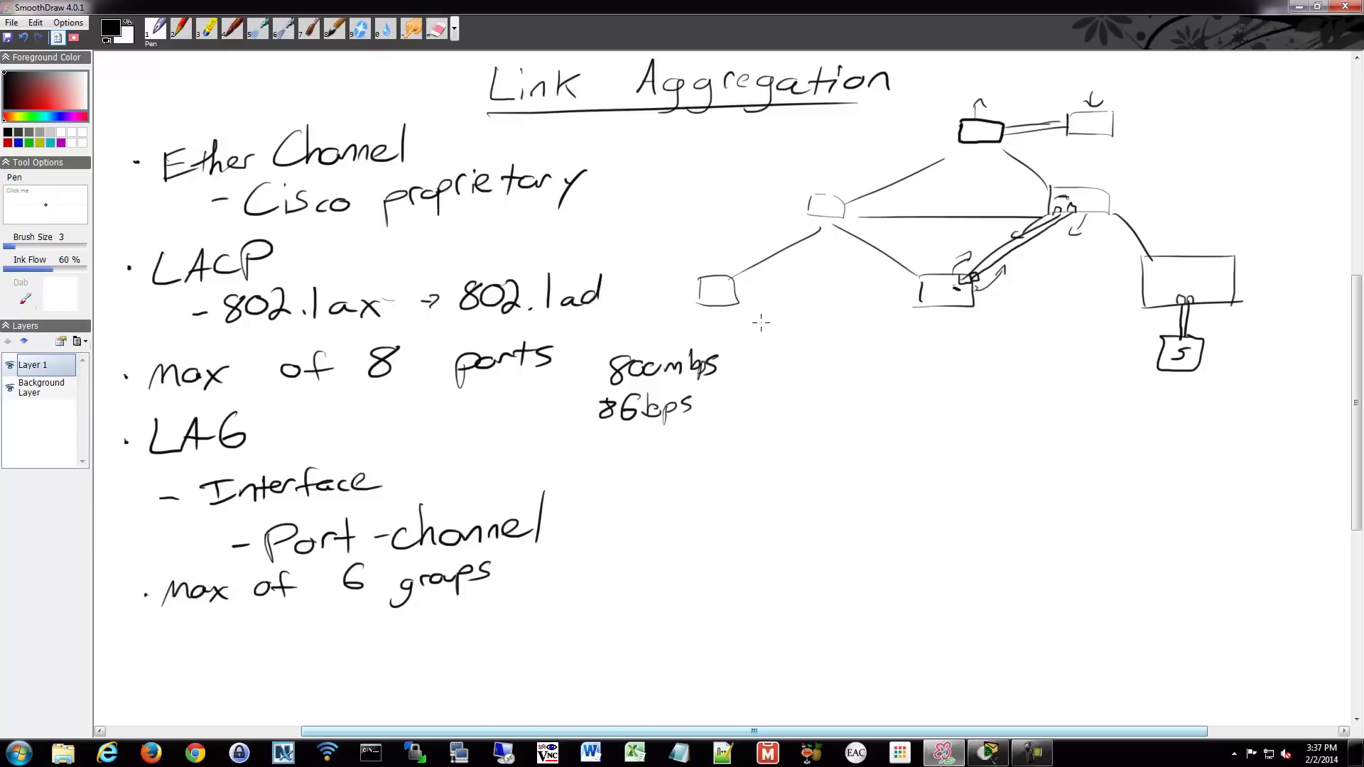
mouse_move(135, 637)
left_mouse_down()
mouse_move(339, 622)
mouse_move(346, 635)
left_mouse_up()
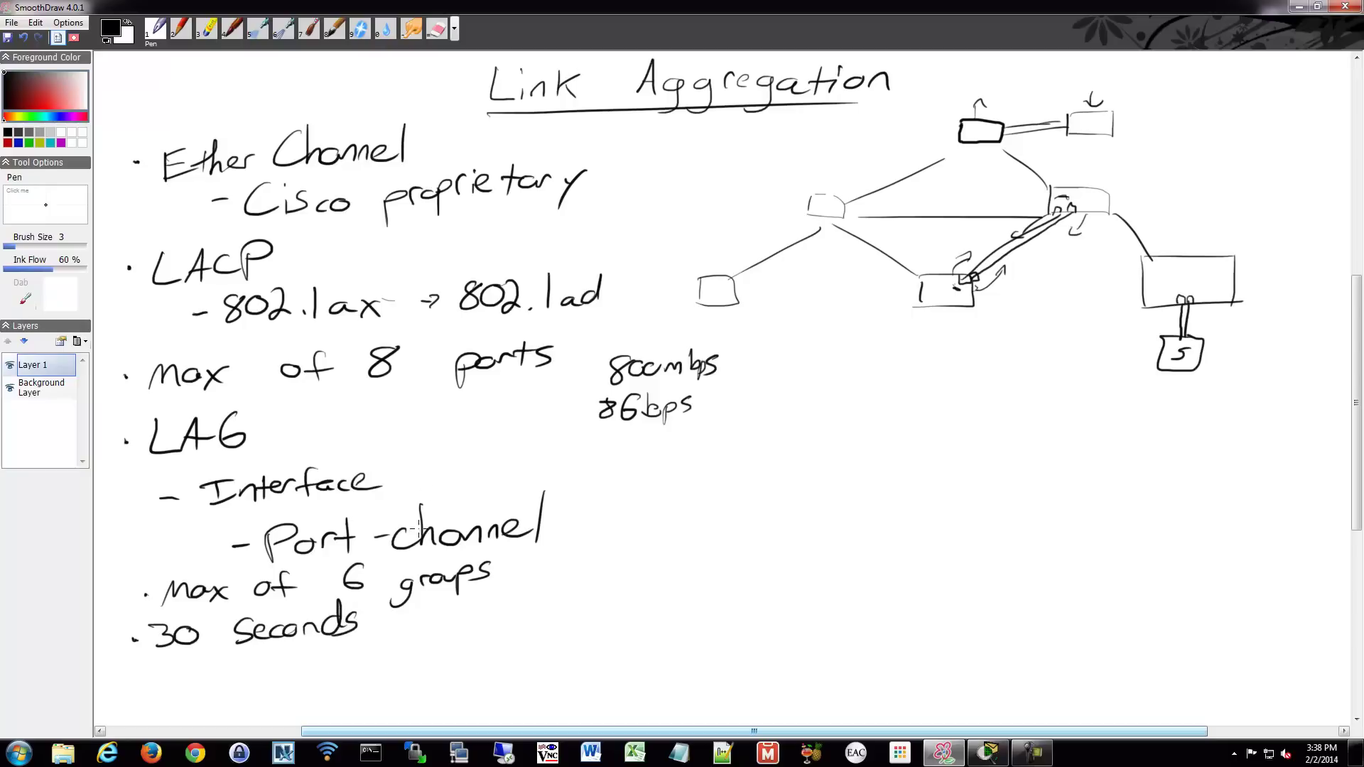
Write the bullet 'Settings must match' and the side note 'Active/Passive → LACP ↑'
left_click(134, 690)
mouse_move(172, 670)
left_mouse_down()
mouse_move(159, 678)
mouse_move(187, 690)
mouse_move(235, 667)
mouse_move(291, 692)
mouse_move(472, 658)
mouse_move(446, 671)
mouse_move(544, 668)
mouse_move(516, 675)
left_mouse_up()
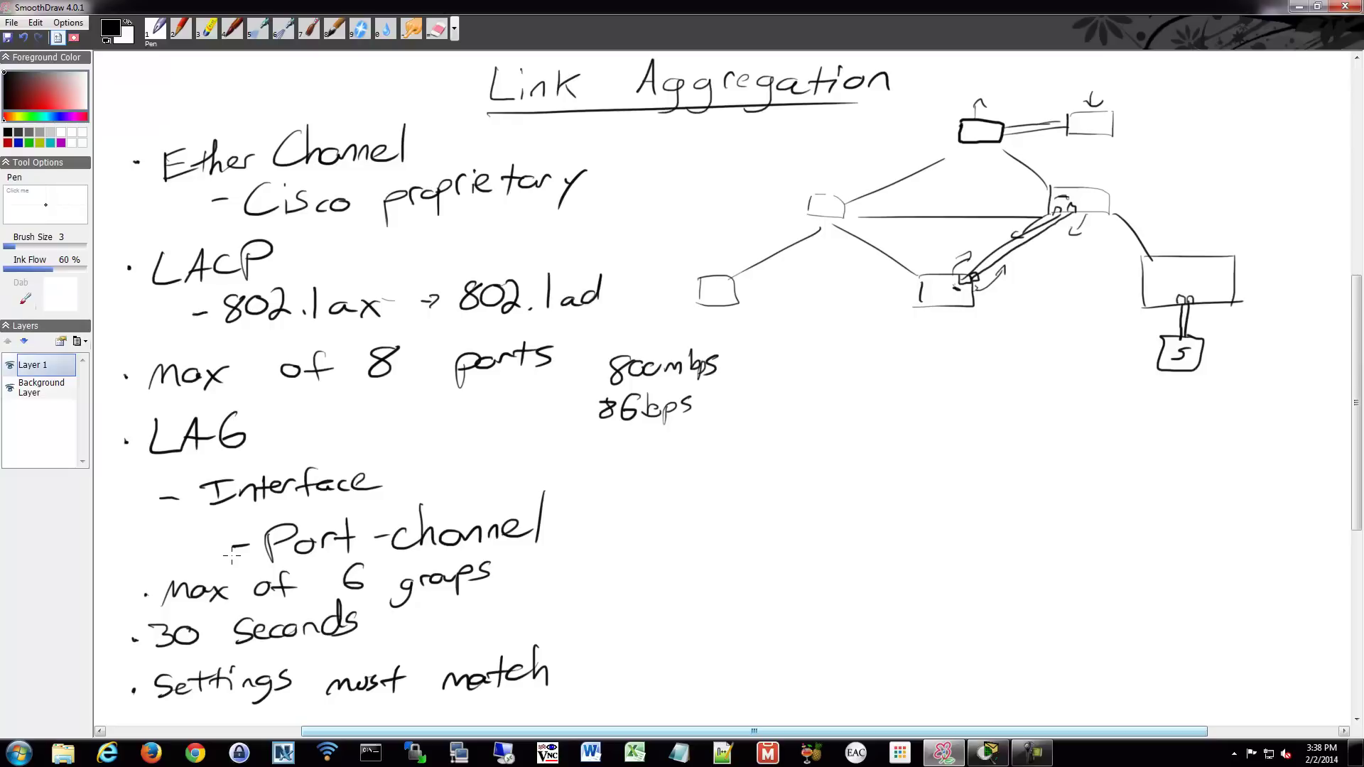
left_click(676, 466)
mouse_move(678, 485)
left_mouse_down()
mouse_move(791, 465)
mouse_move(805, 484)
mouse_move(855, 456)
mouse_move(852, 471)
mouse_move(922, 458)
left_mouse_up()
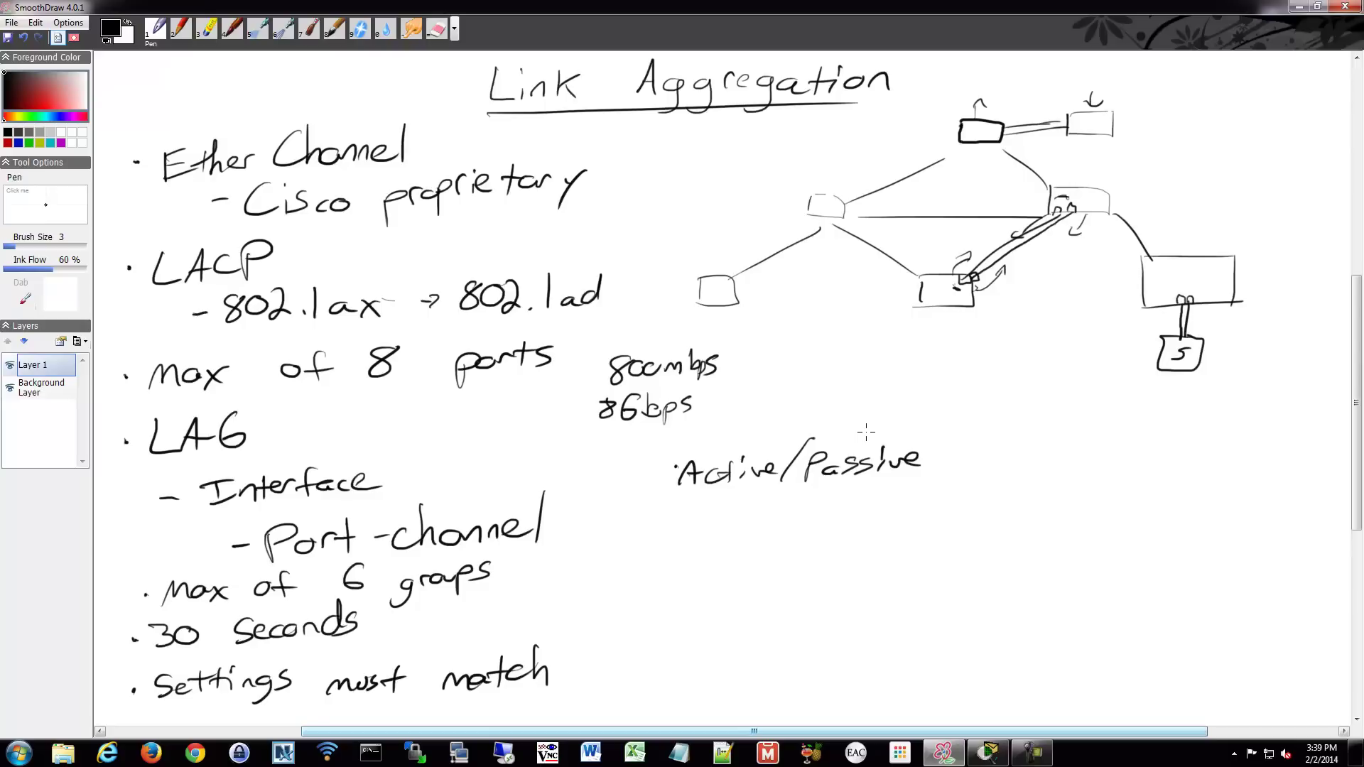
mouse_move(961, 455)
left_mouse_down()
mouse_move(1047, 440)
mouse_move(1063, 465)
mouse_move(1122, 438)
mouse_move(1156, 460)
mouse_move(1171, 424)
left_mouse_up()
left_click_drag(1149, 442, 1176, 450)
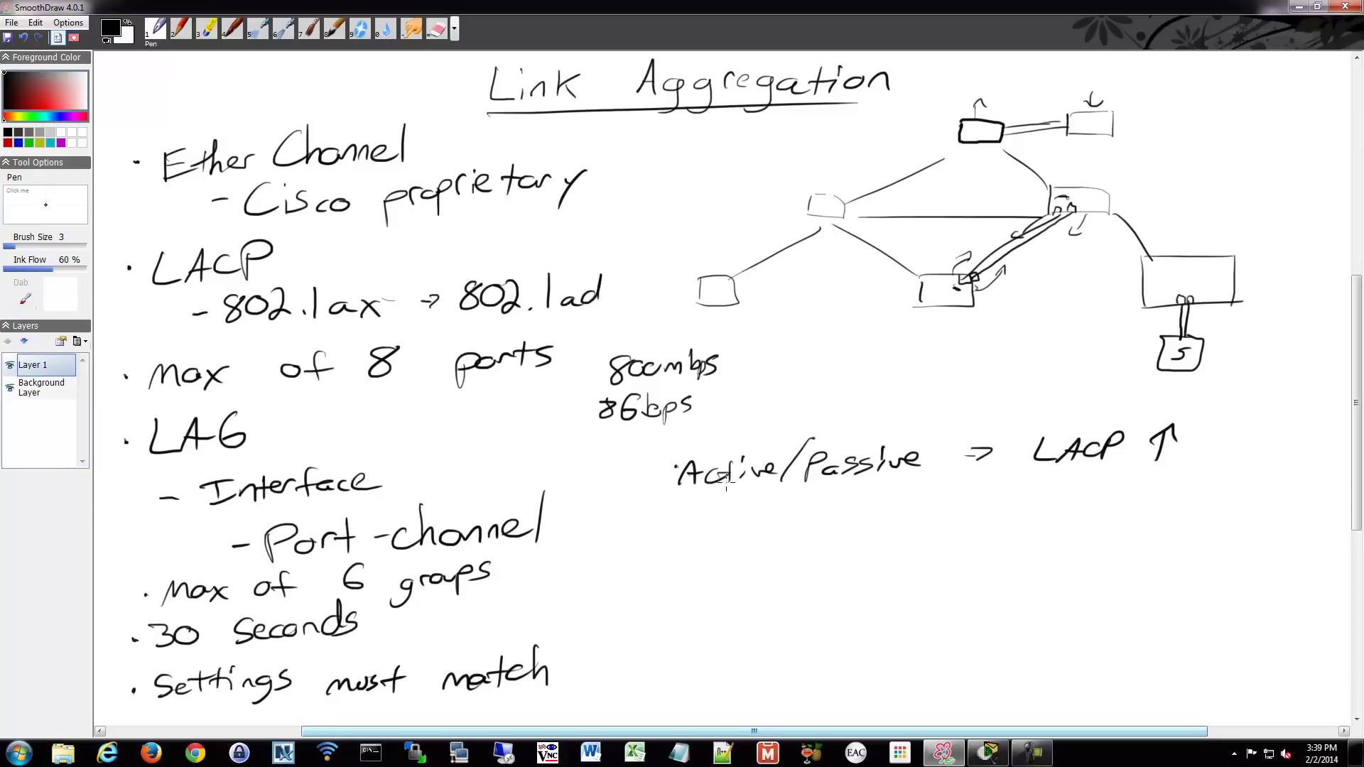
Draw small up-arrows under Active and Passive and start the 'Desirable/Auto → Etherchannel' bullet
left_click_drag(714, 518, 723, 504)
left_click_drag(850, 506, 852, 490)
left_click_drag(845, 499, 854, 499)
mouse_move(682, 563)
left_mouse_down()
mouse_move(735, 553)
mouse_move(735, 538)
mouse_move(784, 552)
mouse_move(779, 562)
mouse_move(872, 536)
mouse_move(901, 553)
mouse_move(1033, 525)
mouse_move(1068, 537)
mouse_move(1060, 547)
mouse_move(1078, 535)
mouse_move(1083, 547)
mouse_move(1096, 523)
mouse_move(1287, 521)
left_mouse_up()
left_click(660, 557)
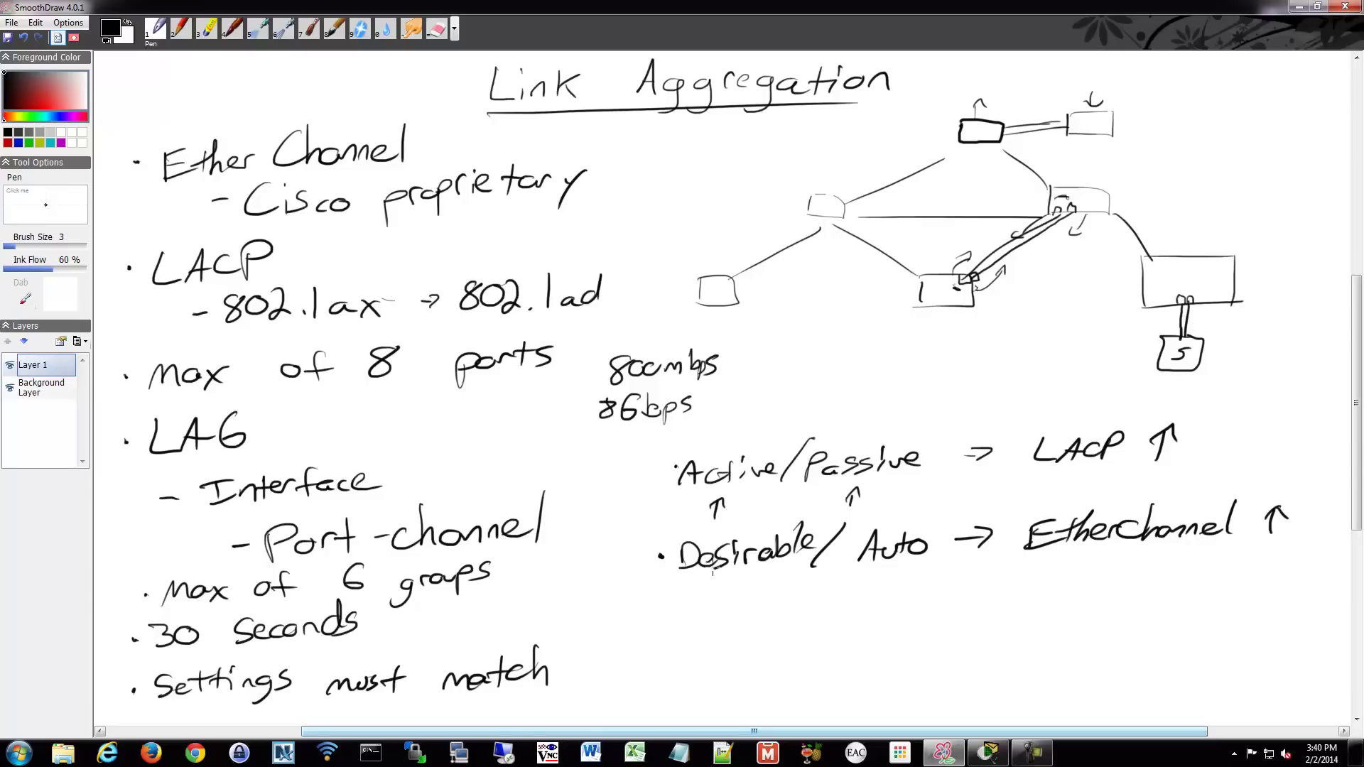
Dot a new bullet below the Desirable/Auto line
left_click_drag(655, 615, 662, 617)
In Packet Tracer, place two 2950-24 switches, Switch0 below and Switch1 above
left_click(987, 752)
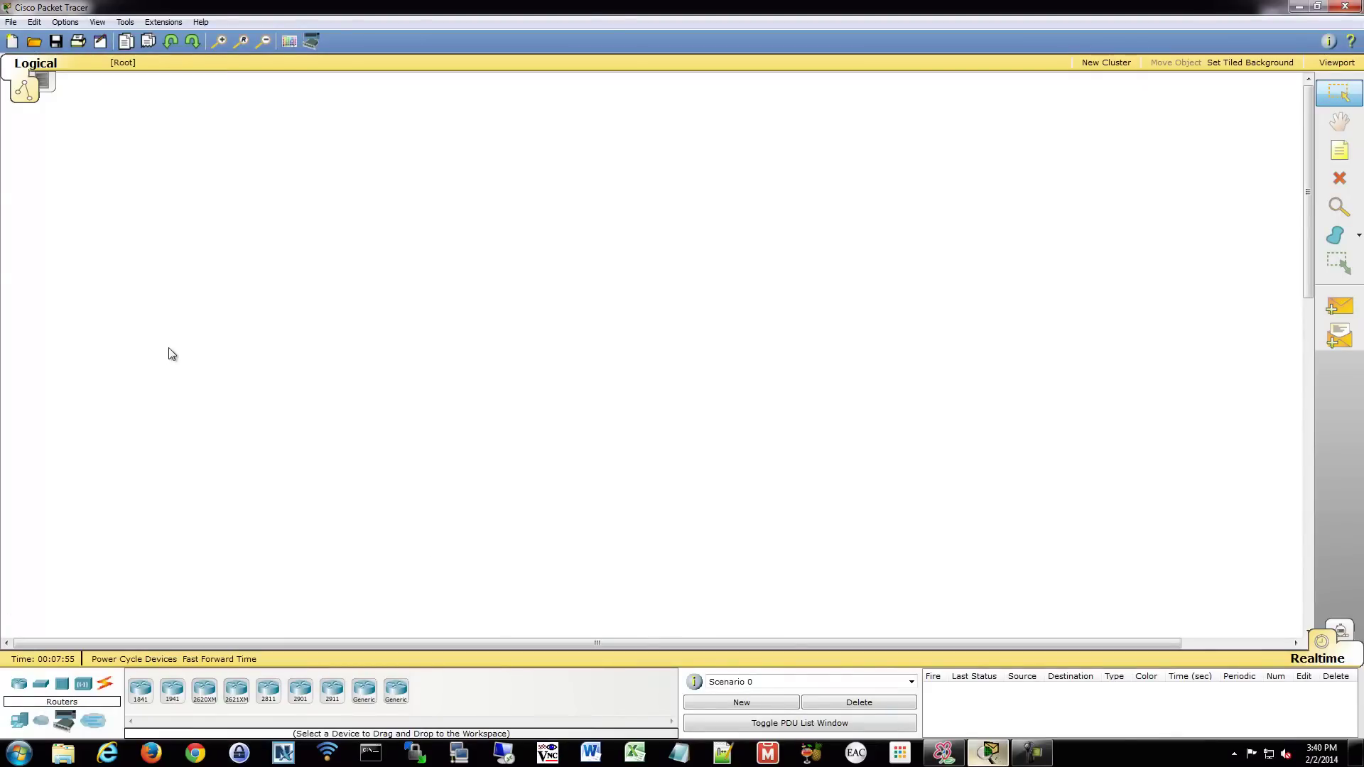
left_click(37, 688)
left_click_drag(155, 692, 478, 434)
left_click_drag(142, 691, 480, 245)
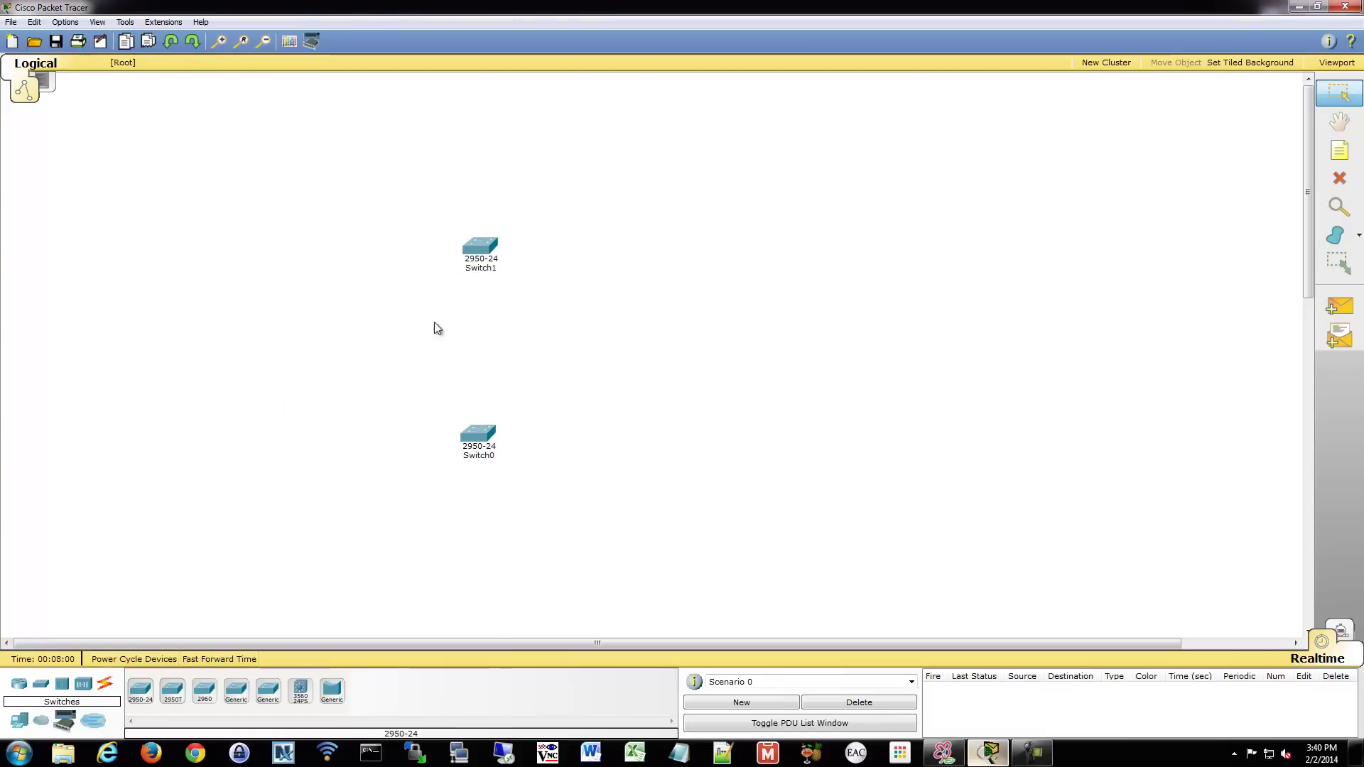
Connect Switch1 to Switch0's FastEthernet0/1 with a copper cross-over cable
left_click(105, 684)
left_click(235, 691)
left_click(469, 272)
left_click(484, 276)
left_click(479, 437)
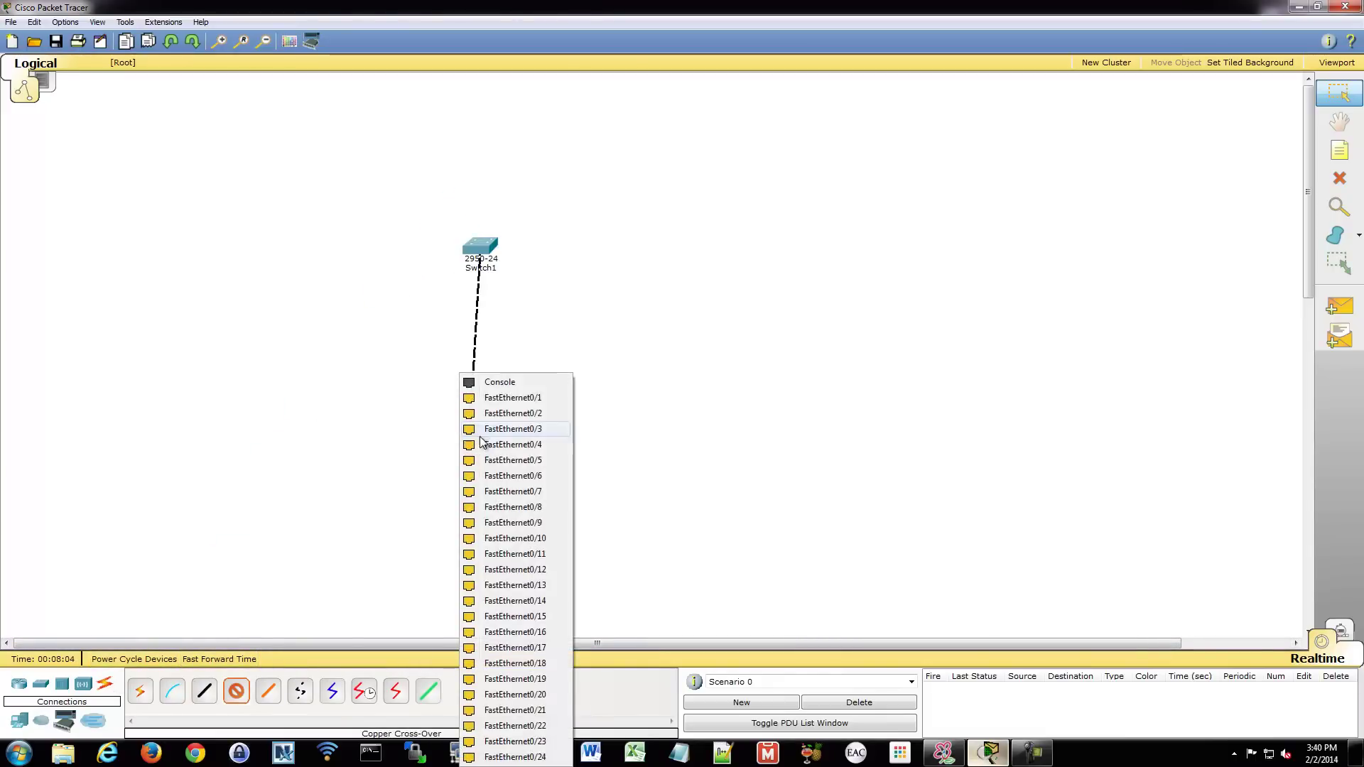
left_click(498, 398)
Add a second cross-over cable between the next free ports, then move Switch0 closer to Switch1
left_click(236, 691)
left_click(490, 249)
left_click(501, 274)
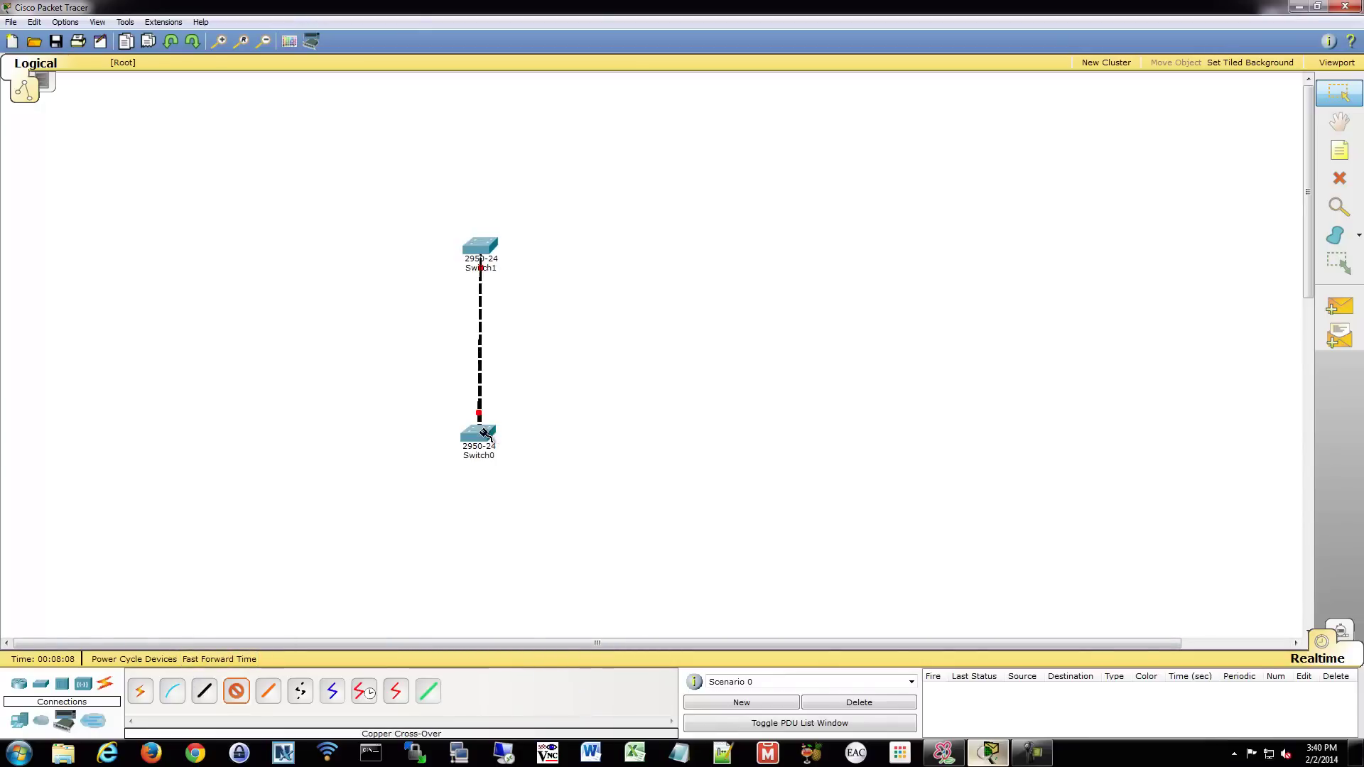
left_click(490, 435)
left_click(500, 421)
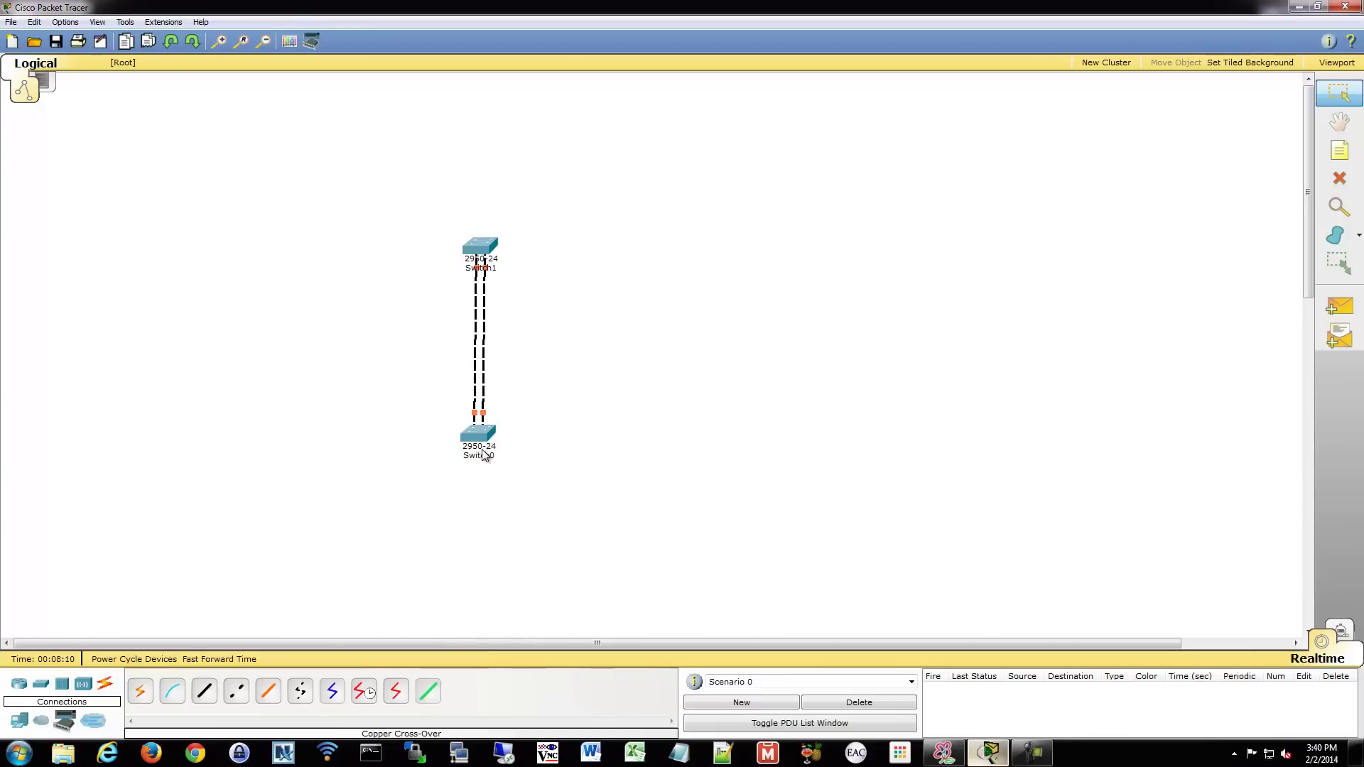
left_click_drag(478, 434, 483, 415)
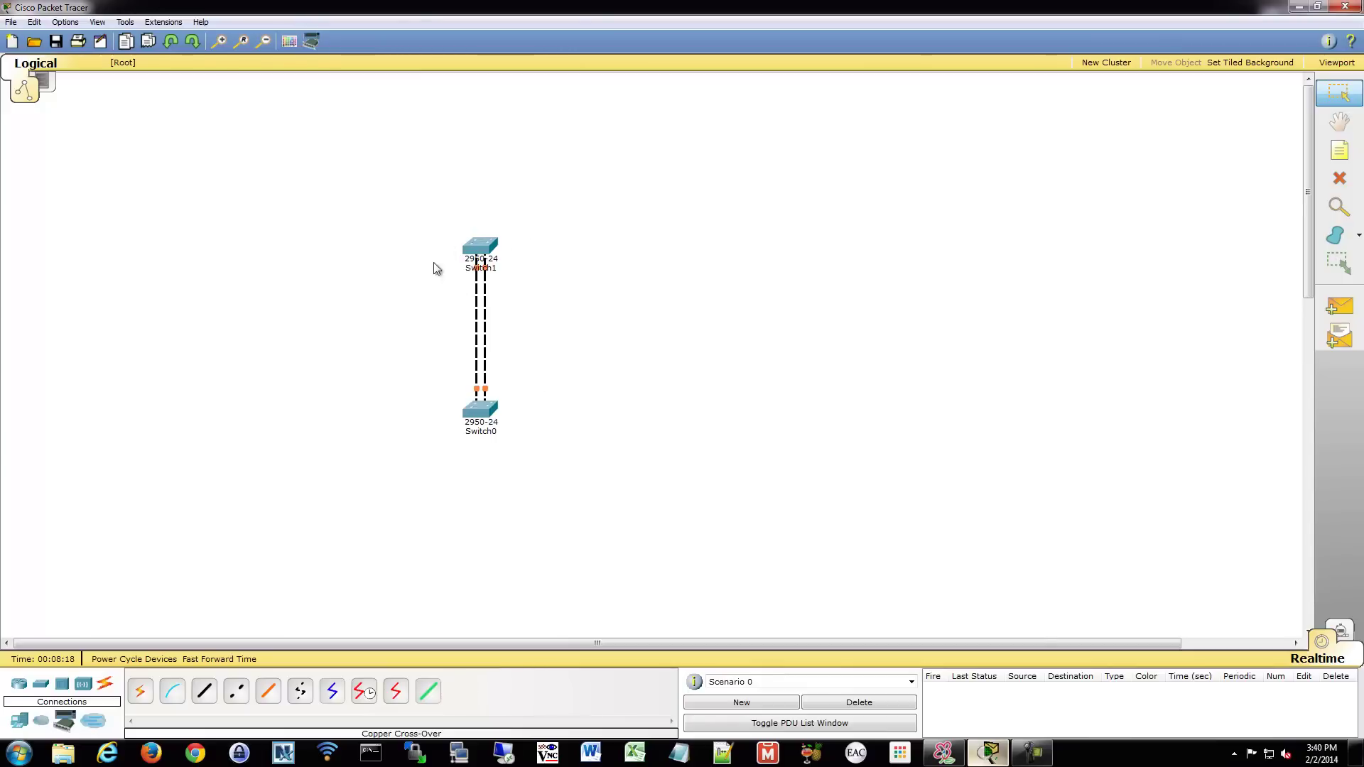
Open Switch1's CLI and enter global configuration mode with en and conf t
left_click(489, 250)
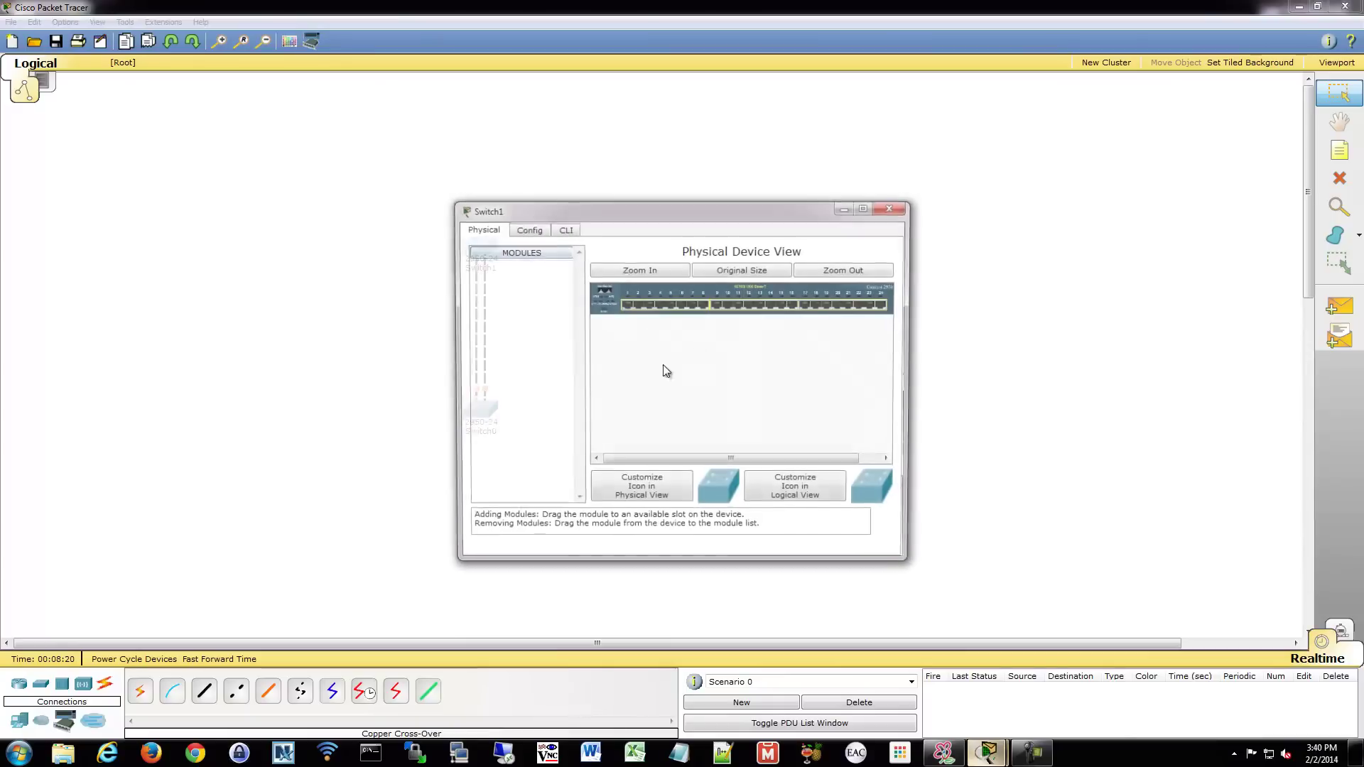
left_click_drag(612, 213, 794, 201)
left_click(742, 214)
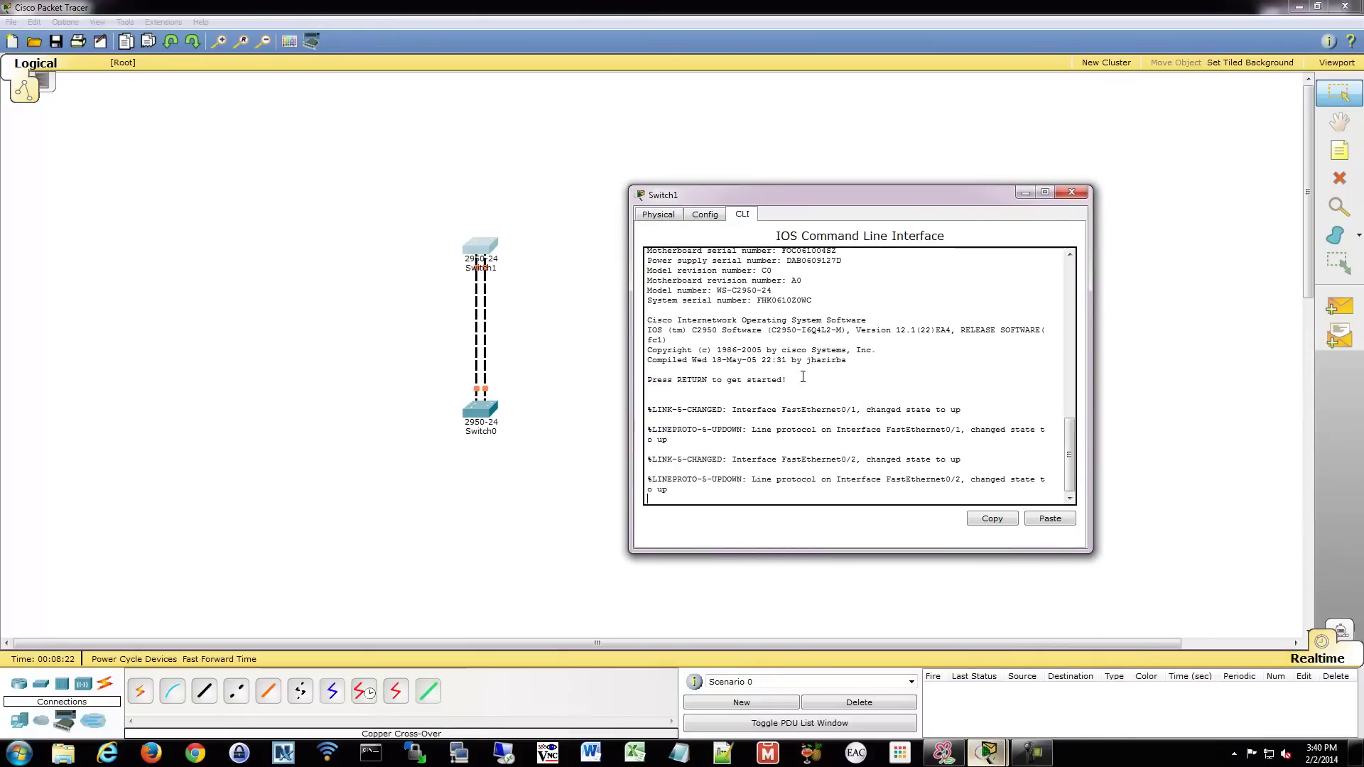
key("Return")
key("Return")
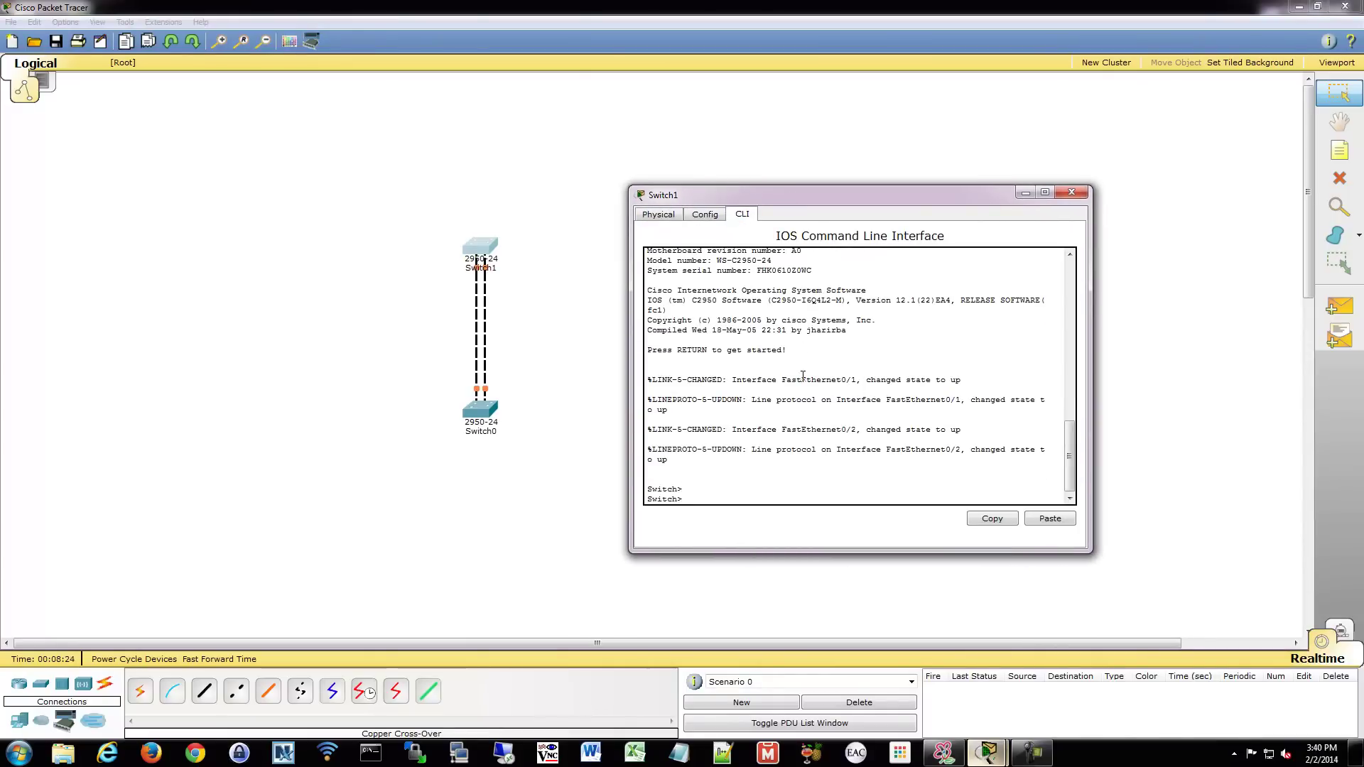
type("en")
key("Return")
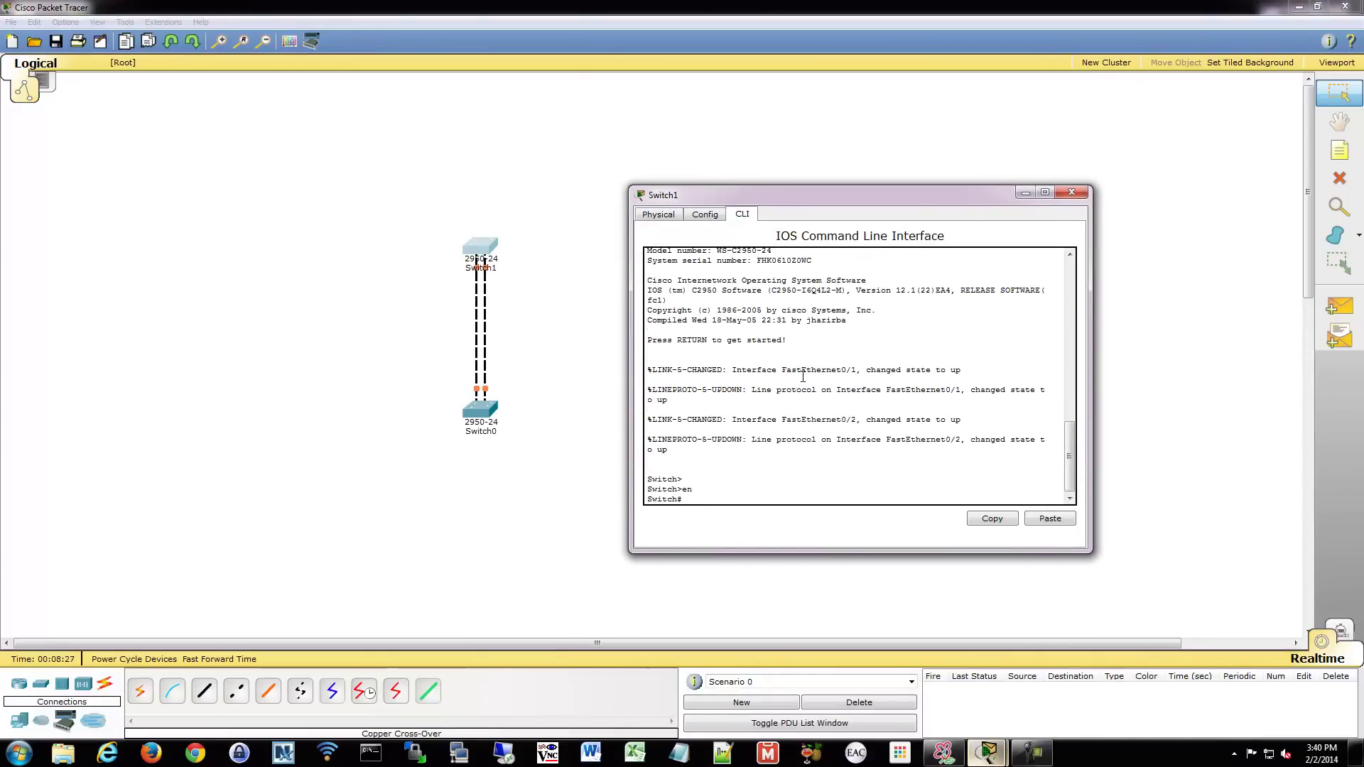
type("conf t")
key("Return")
key("Return")
key("Return")
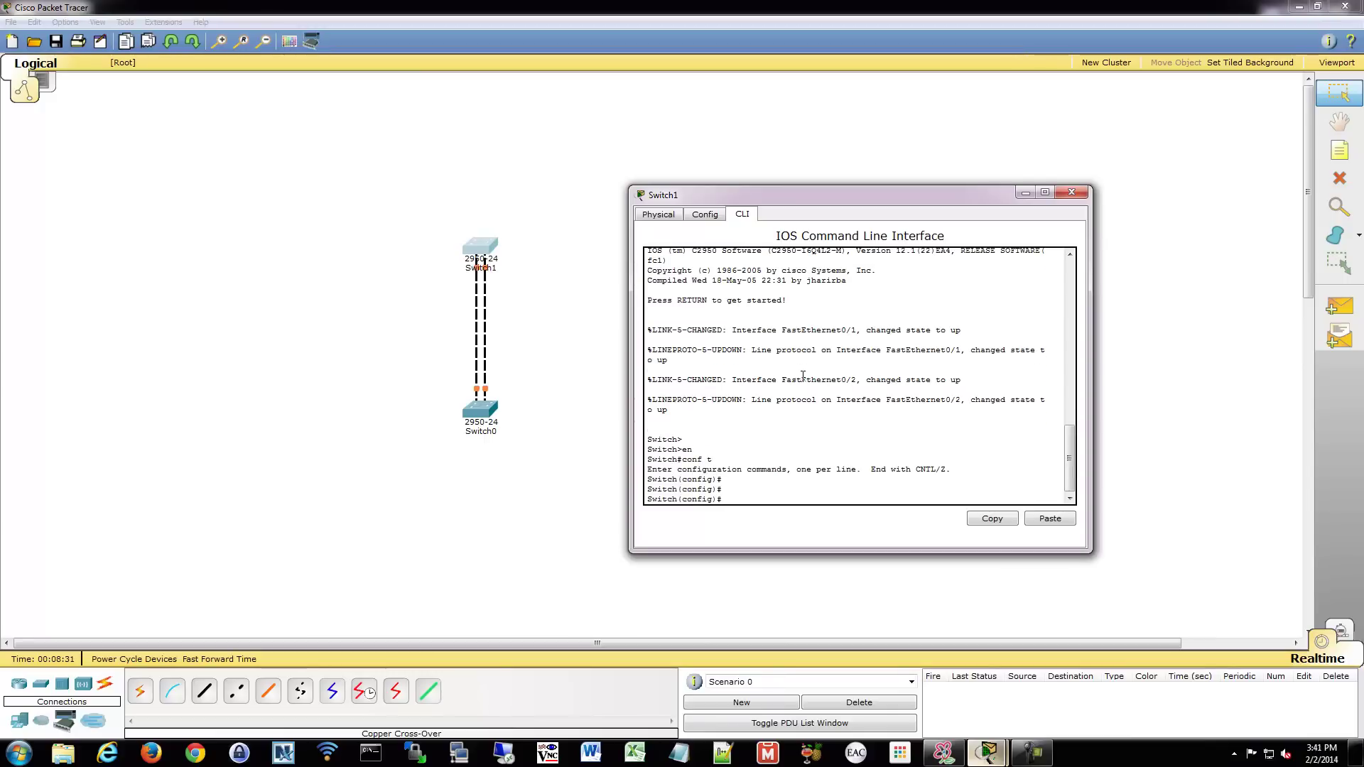
Select fa0/1-2 and assign them to channel-group 1 mode active
type("int range fa0/1-2")
key("Return")
key("Return")
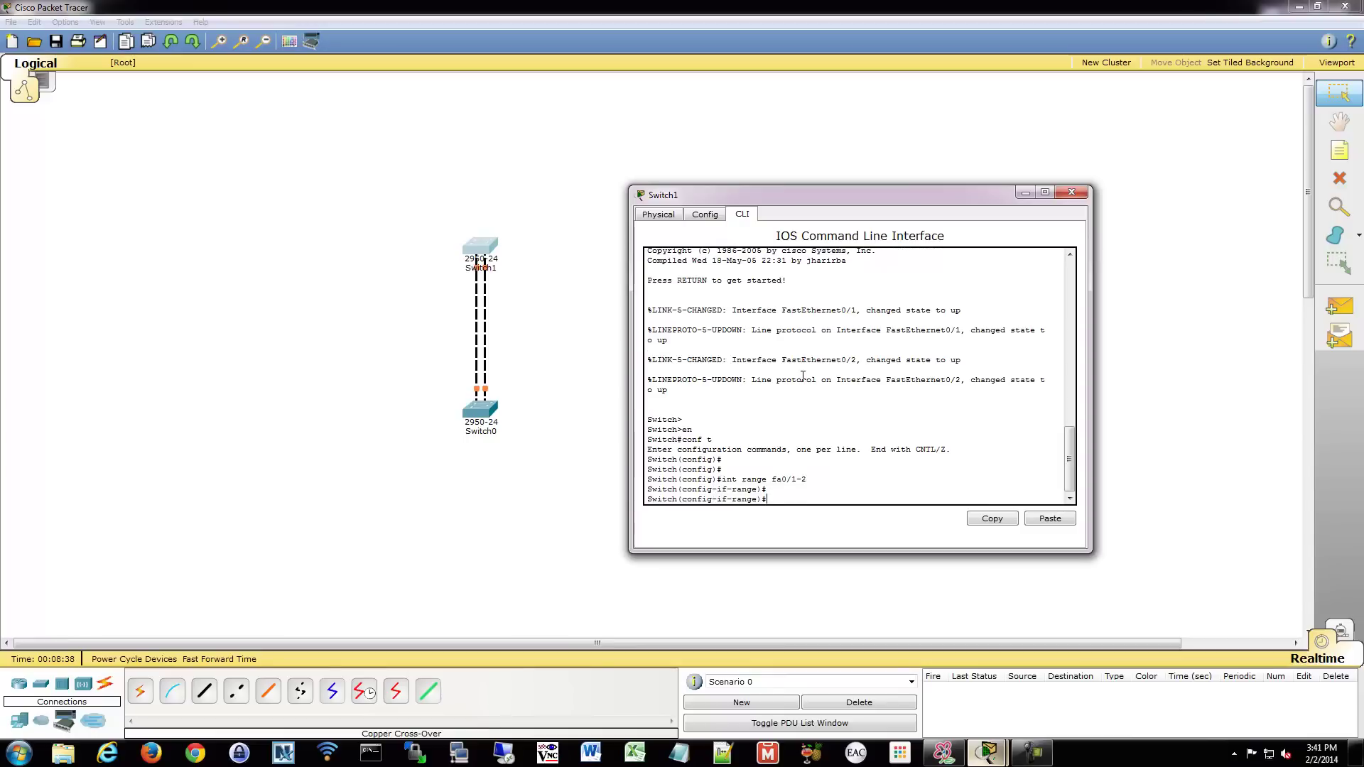
type("hannel-grou")
key("Tab")
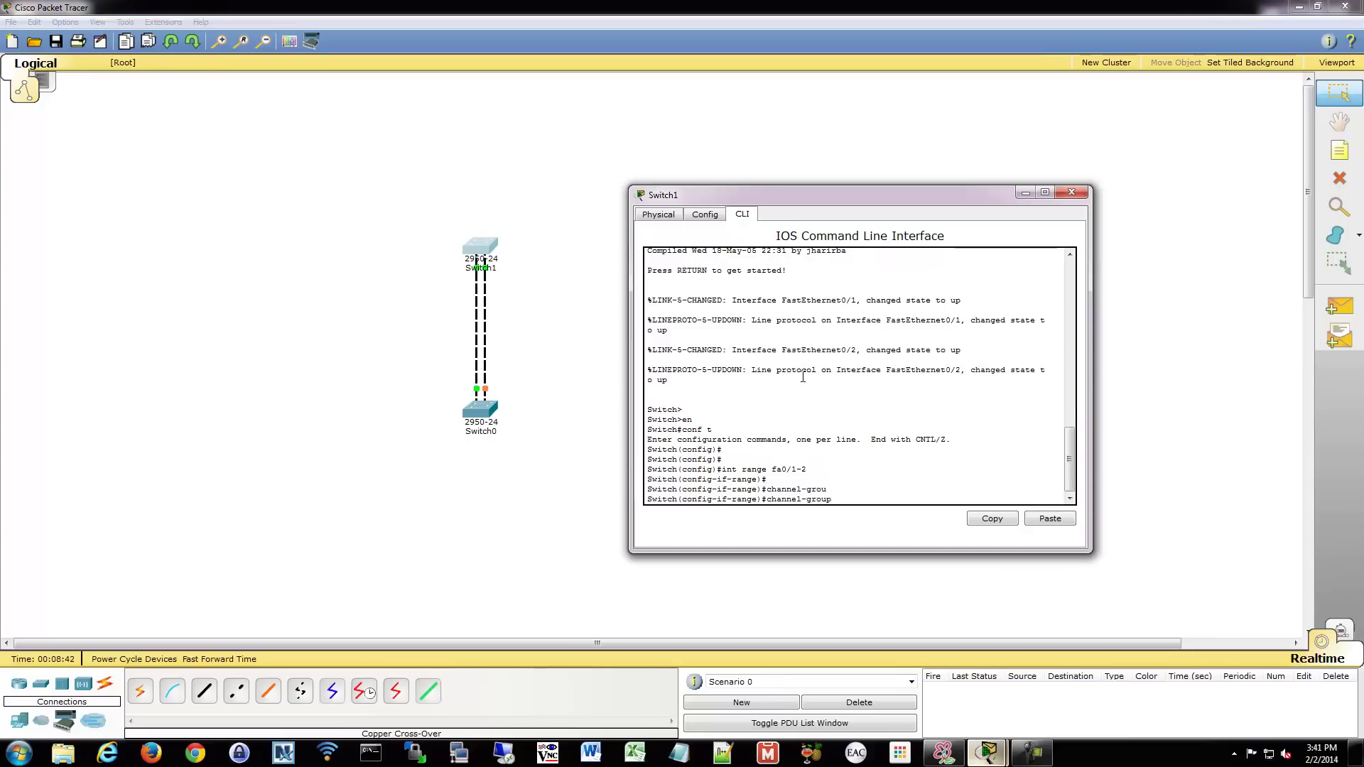
type("?")
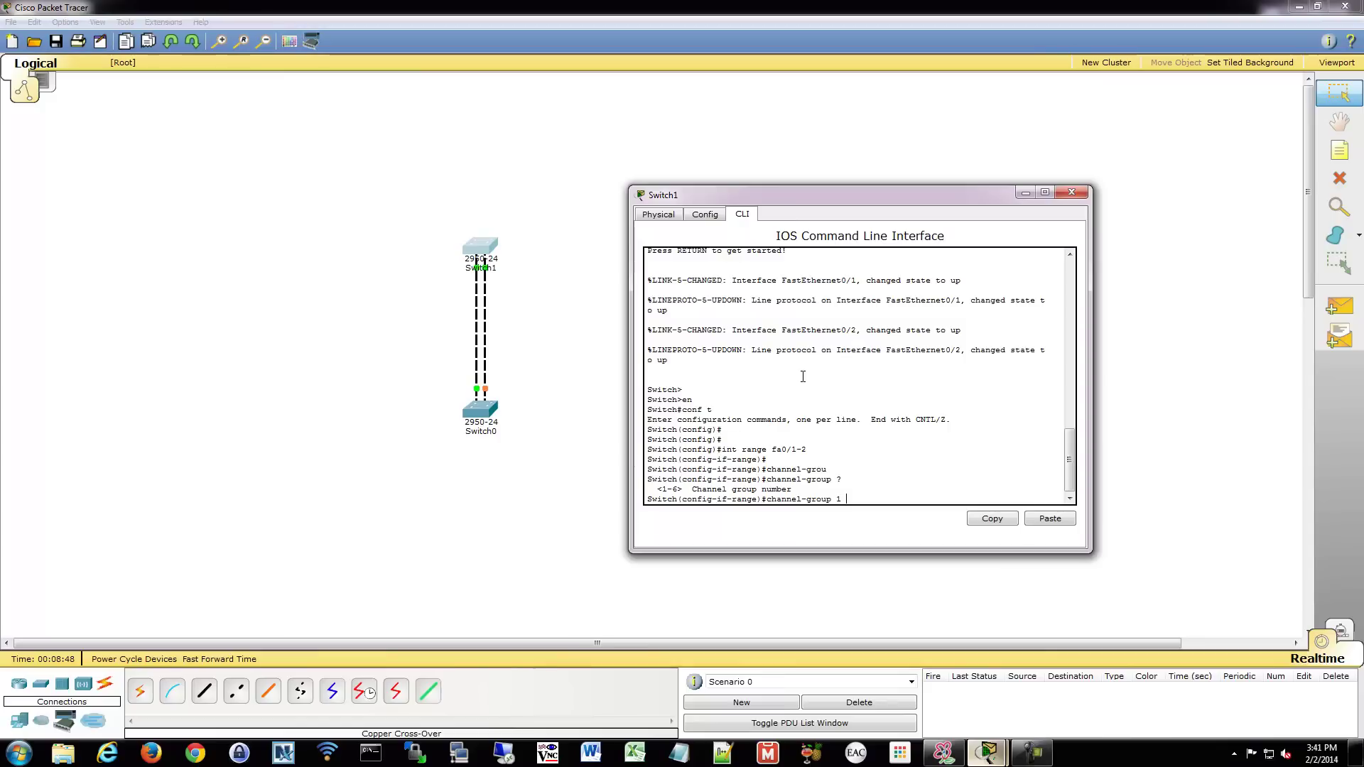
type("1 mode ?")
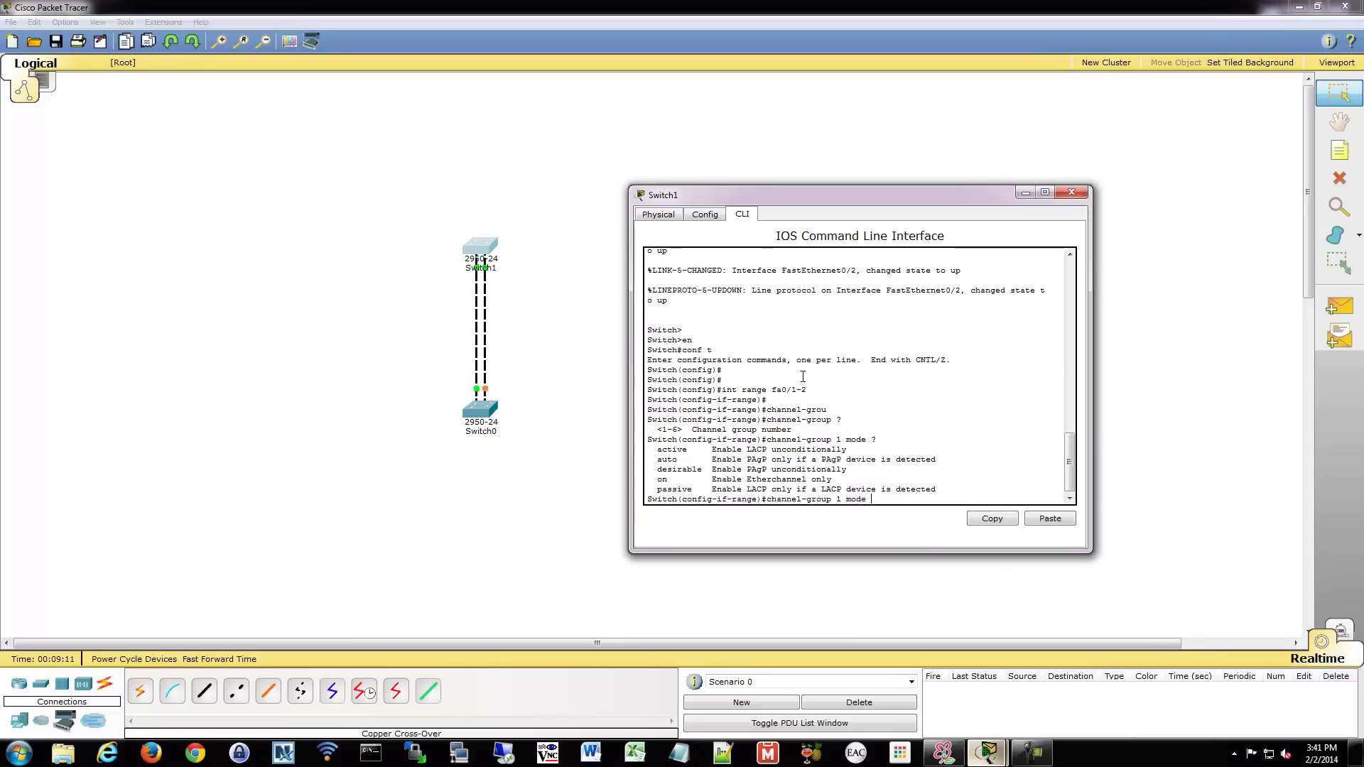
type("ctive")
key("Return")
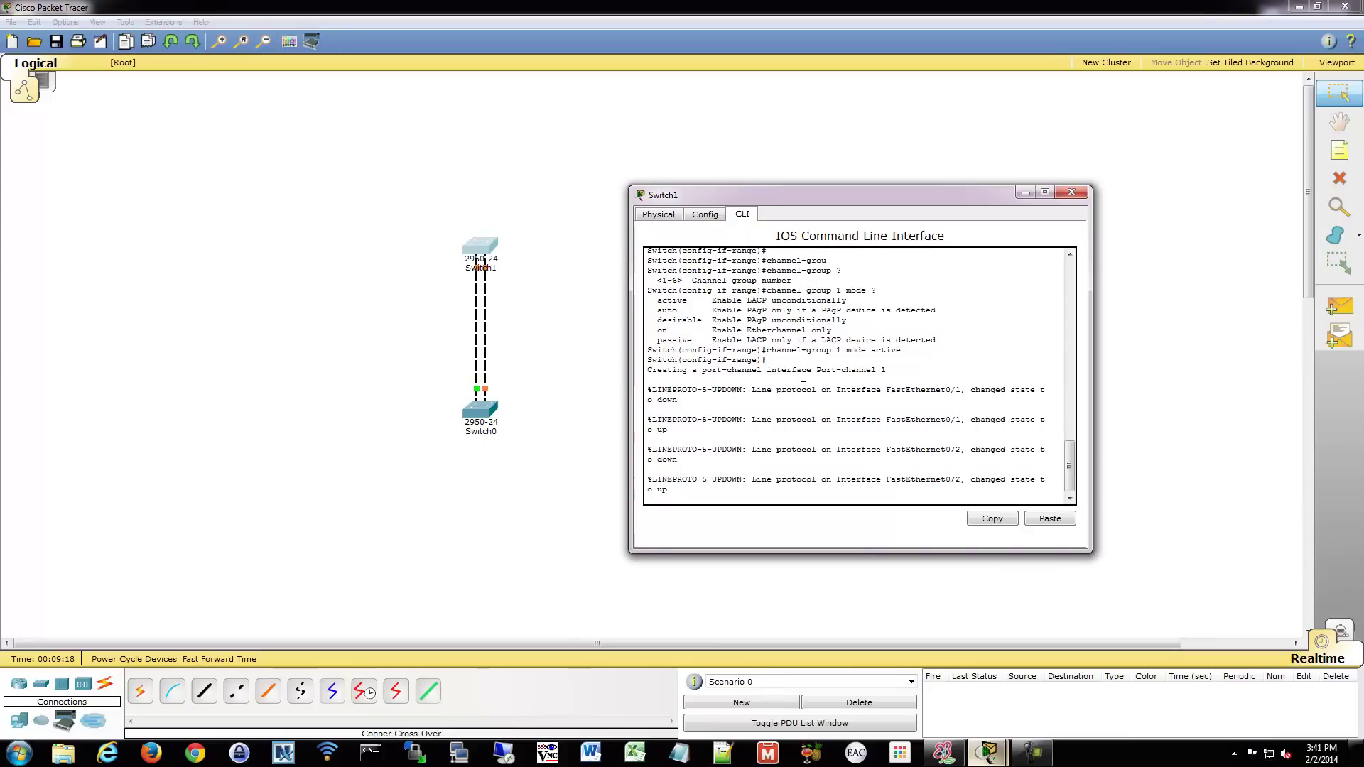
Open Switch0's CLI and enter global configuration mode with en and conf t
left_click(478, 417)
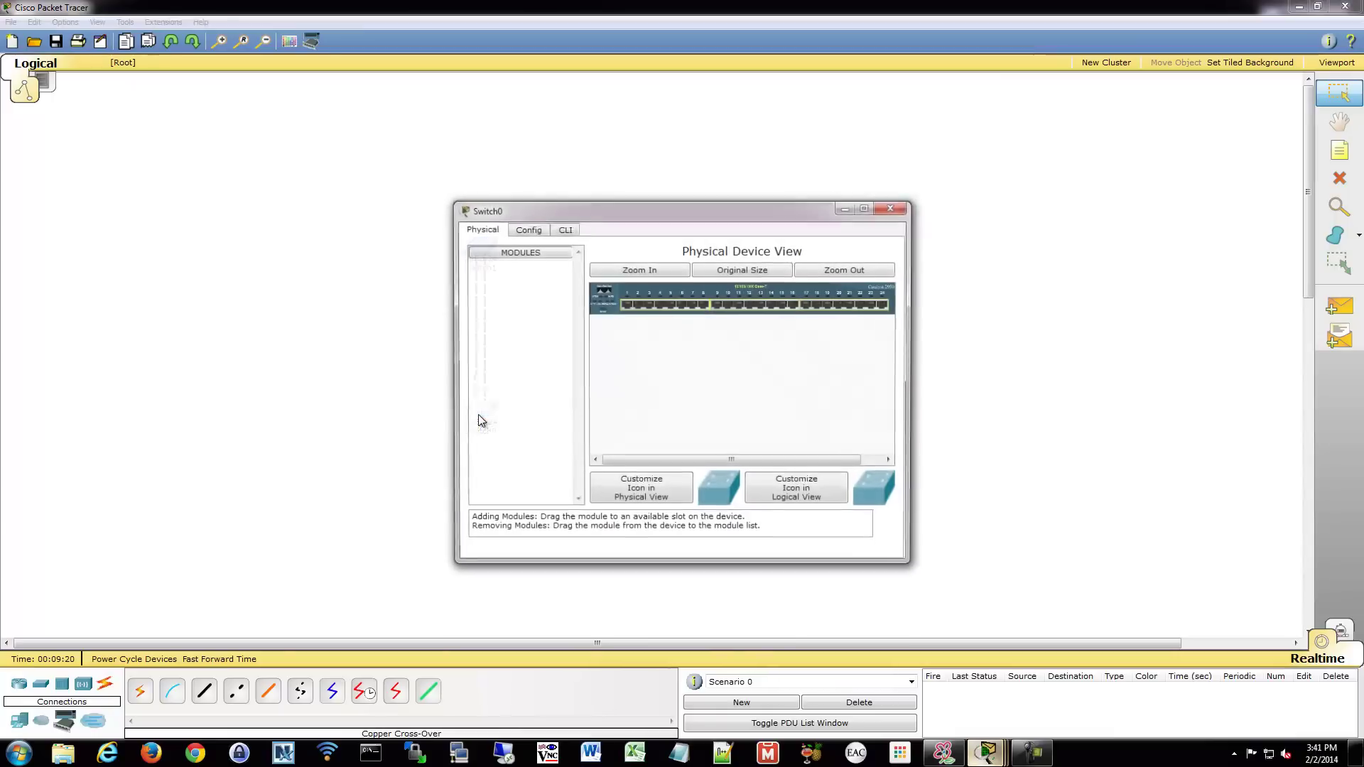
left_click(568, 228)
left_click_drag(585, 211, 830, 193)
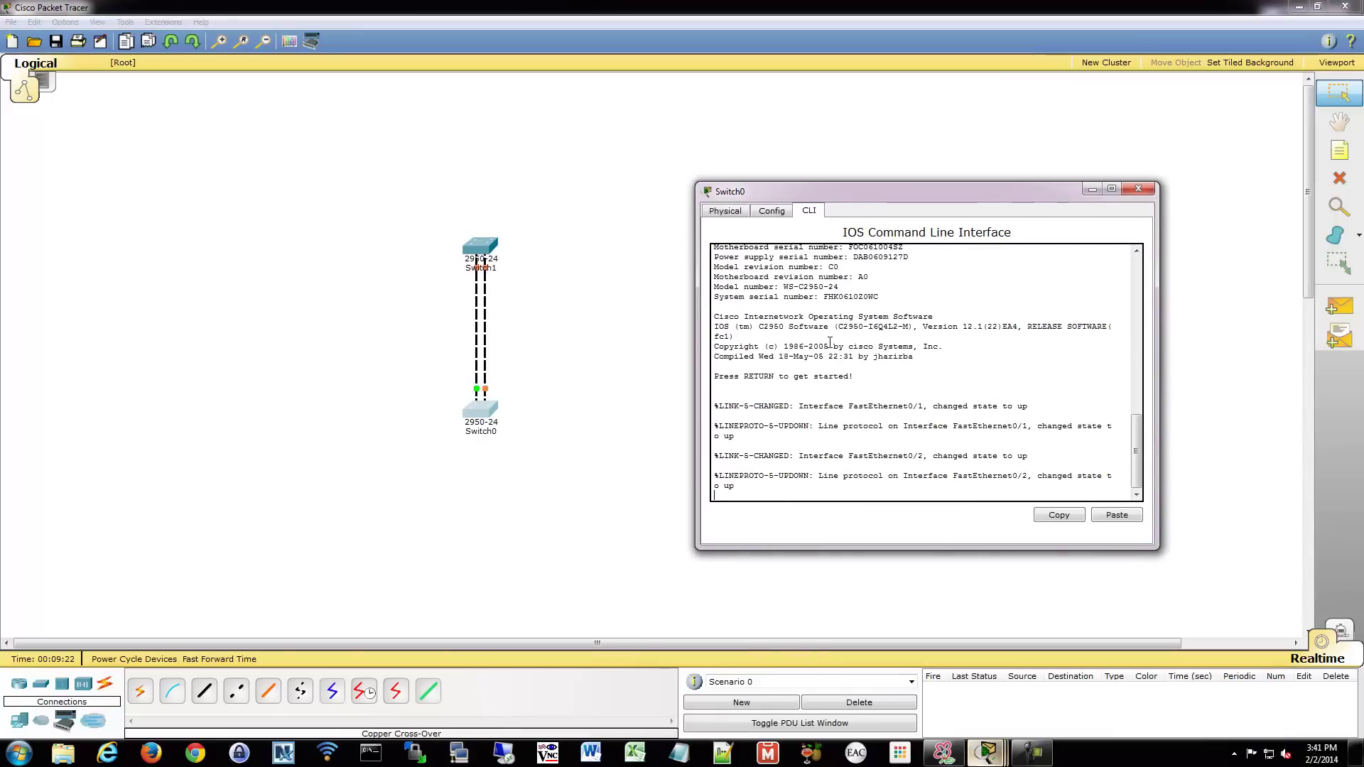
key("Return")
type("en")
key("Return")
type("conf t")
key("Return")
Select fa0/1-2 on Switch0 and set channel-group 1 mode active
type("int range fa0")
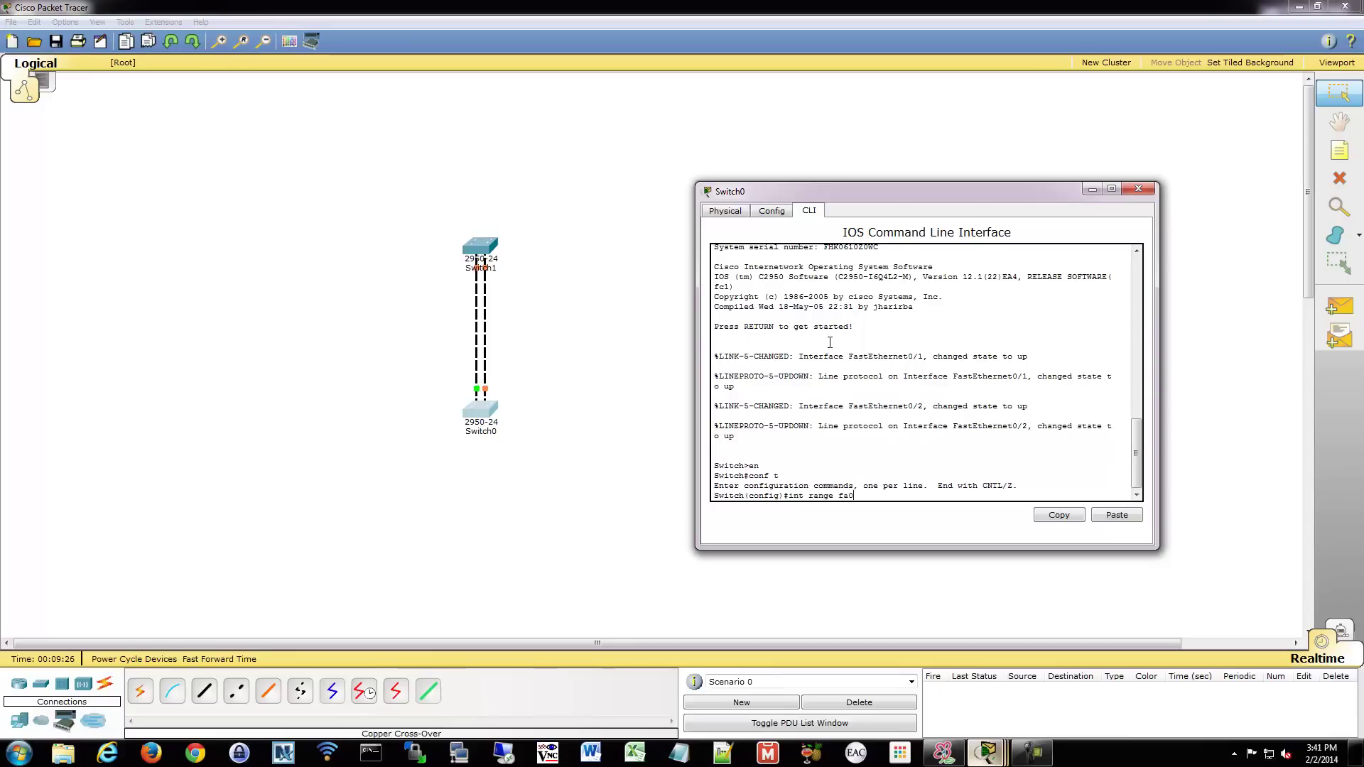
type("/1-2")
key("Return")
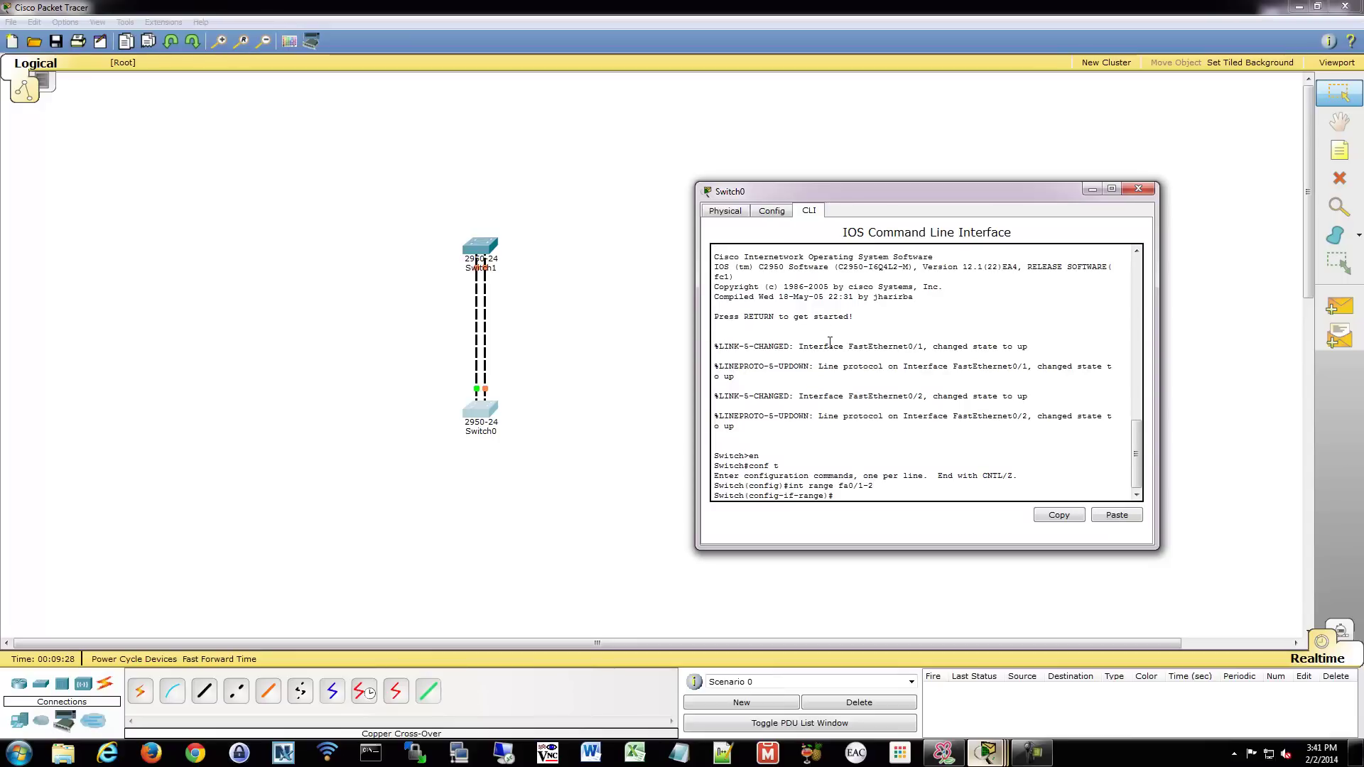
type("channel-grou")
key("Tab")
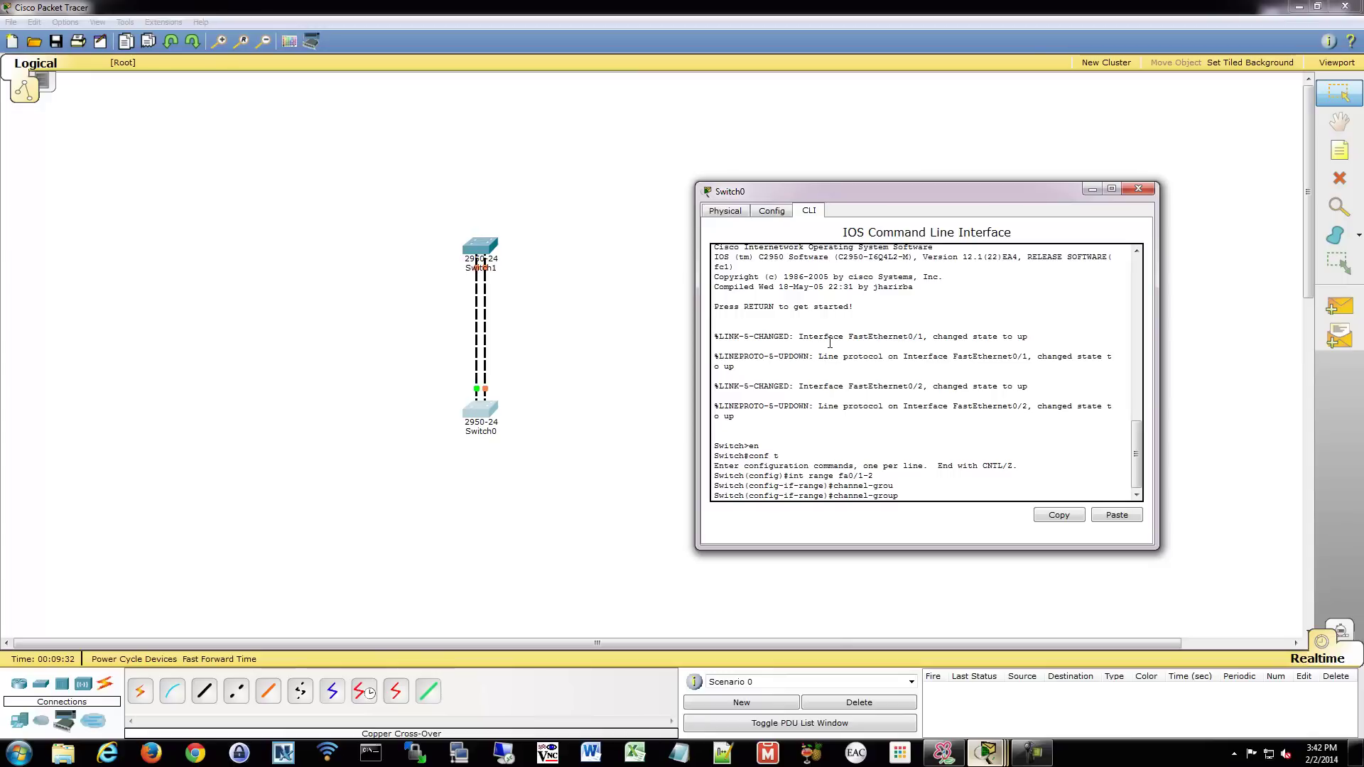
type("1 mode acti")
key("Tab")
key("Return")
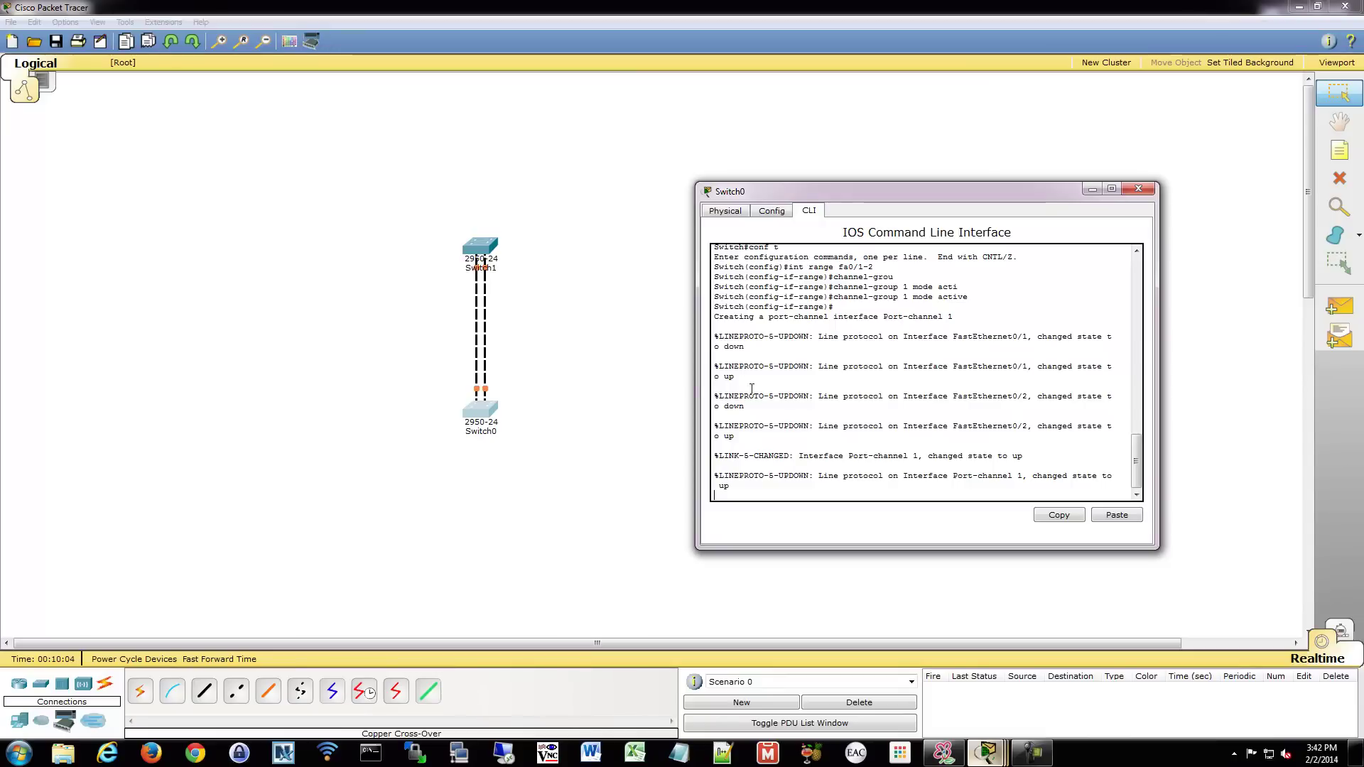
Enter 'end' at Switch0's config-if-range prompt to return to Switch#
key("Return")
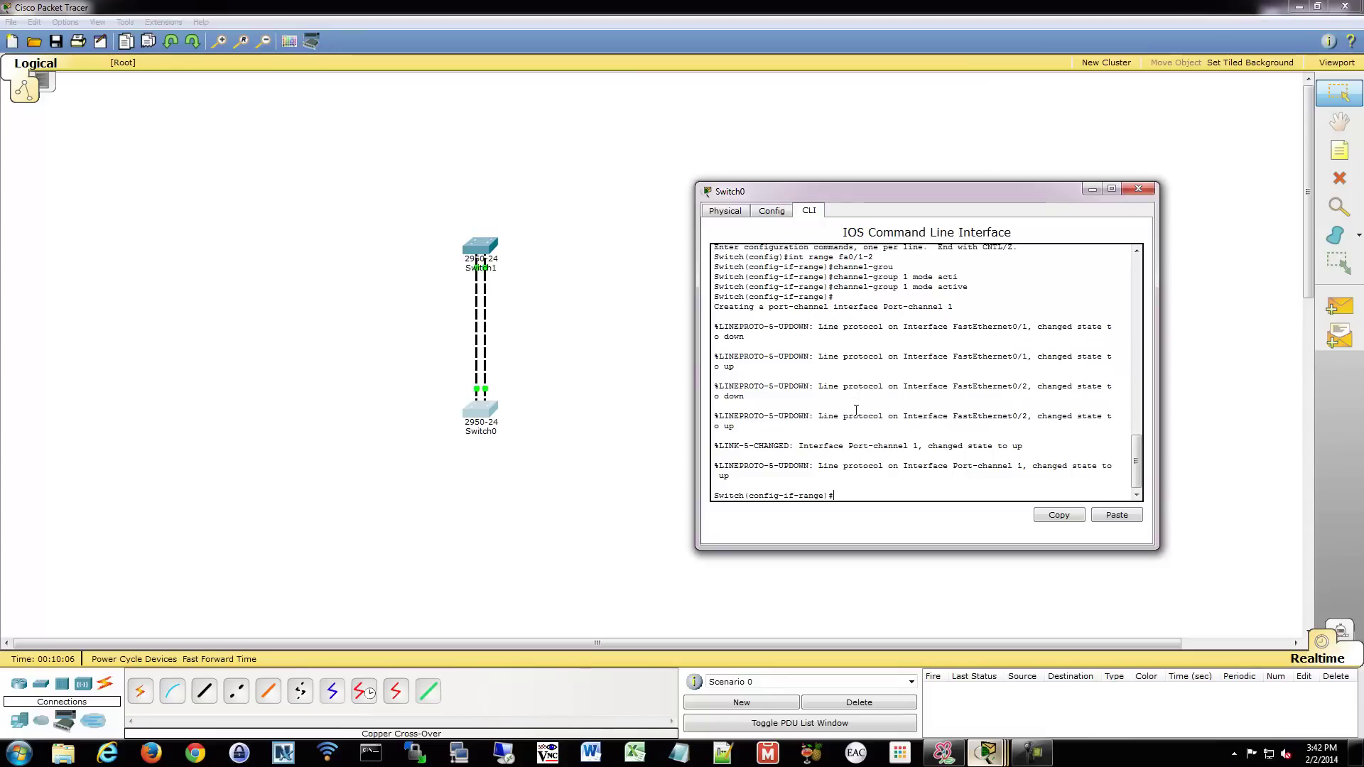
type("end")
key("Return")
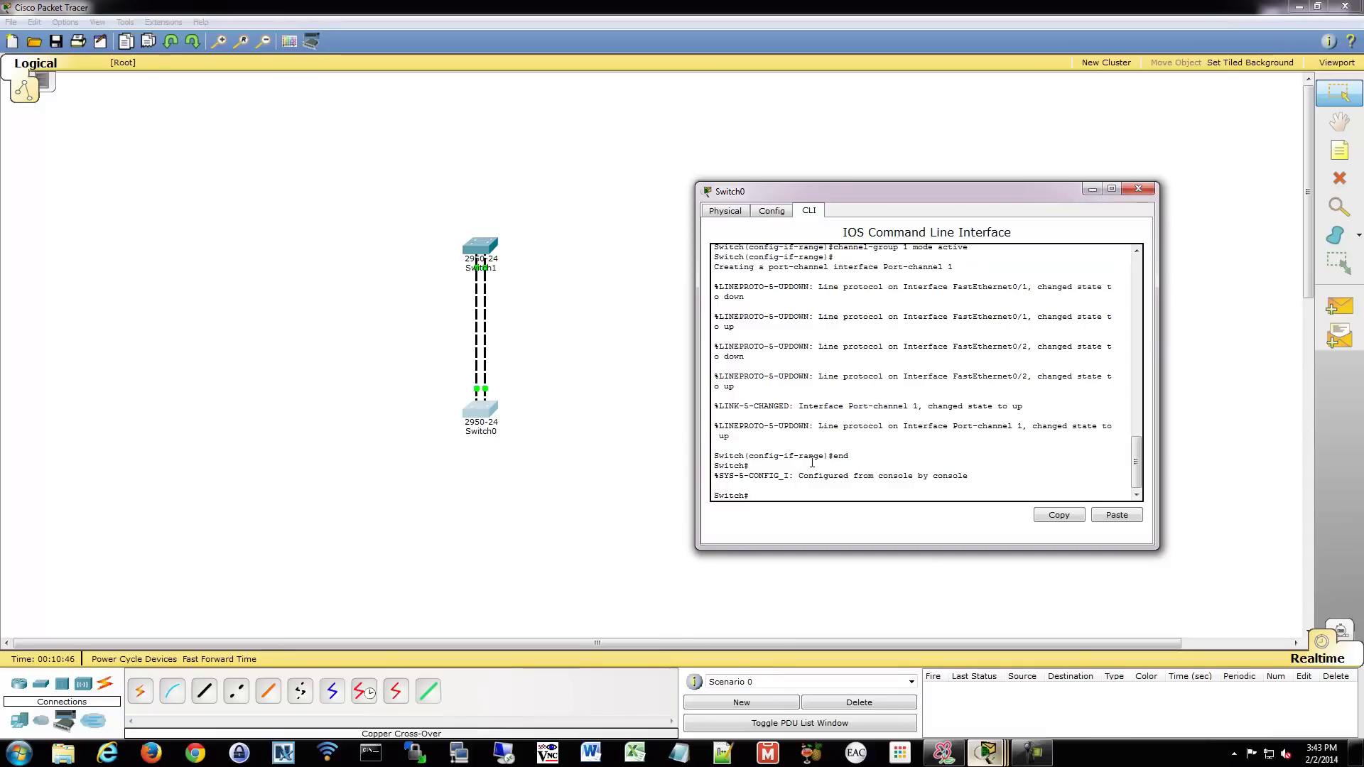
Run sh run on Switch0, highlighting channel-group 1 mode active and the interface Port-channel 1 entry
type("sh run")
key("Return")
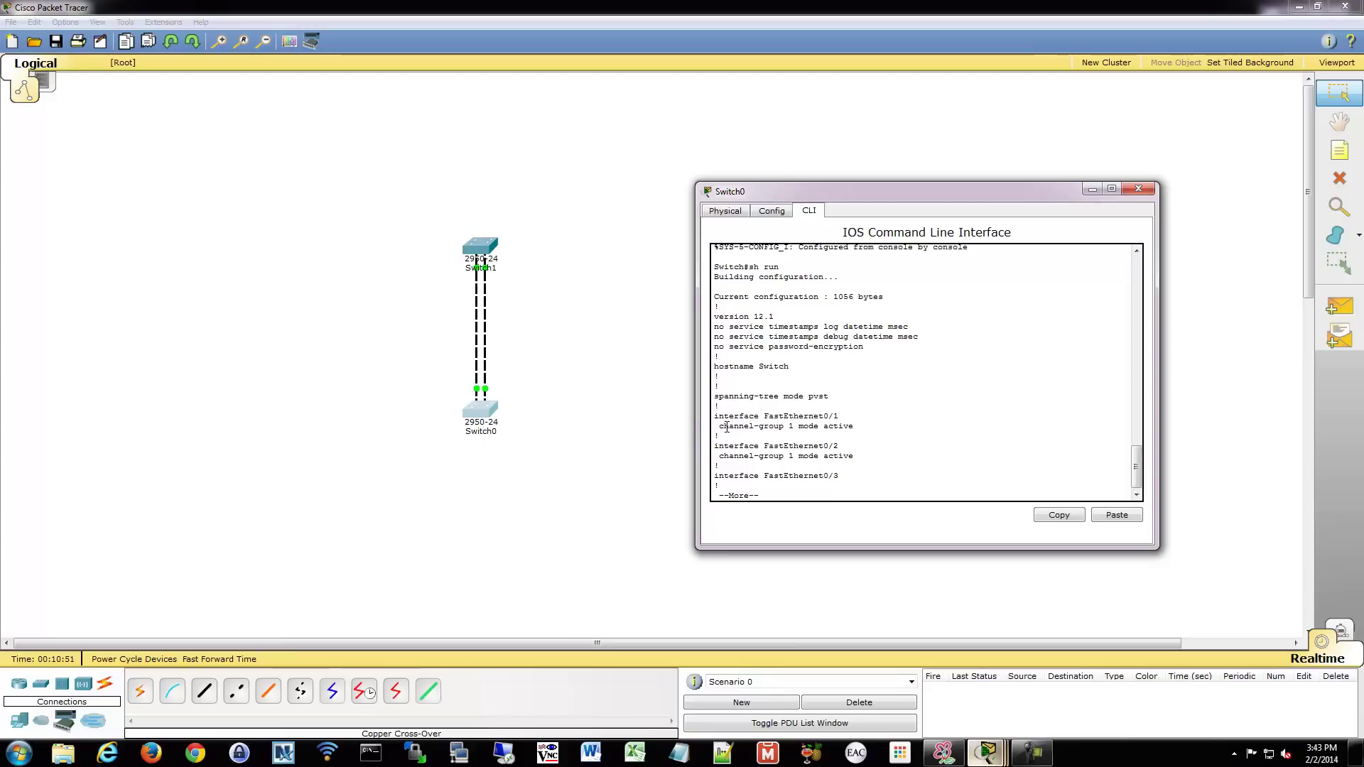
left_click_drag(718, 425, 925, 427)
left_click(928, 459)
left_click(915, 453)
double_click(790, 426)
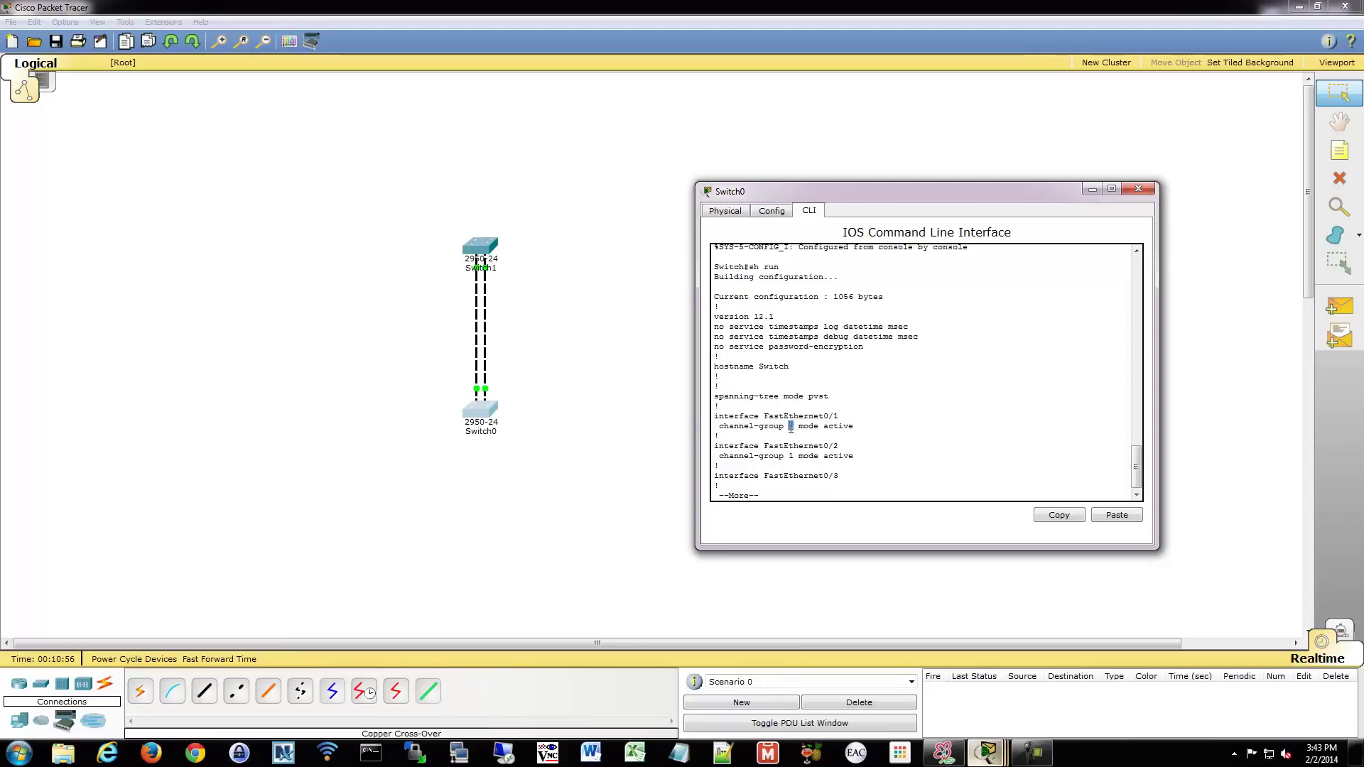
left_click(882, 466)
key("Return")
key("Return")
key("Return")
key("Return")
key("Return")
key("Return")
key("Return")
key("Return")
key("Return")
key("Return")
key("Return")
key("Return")
key("Return")
key("Return")
key("Return")
key("Return")
key("Return")
key("Return")
key("Return")
key("Return")
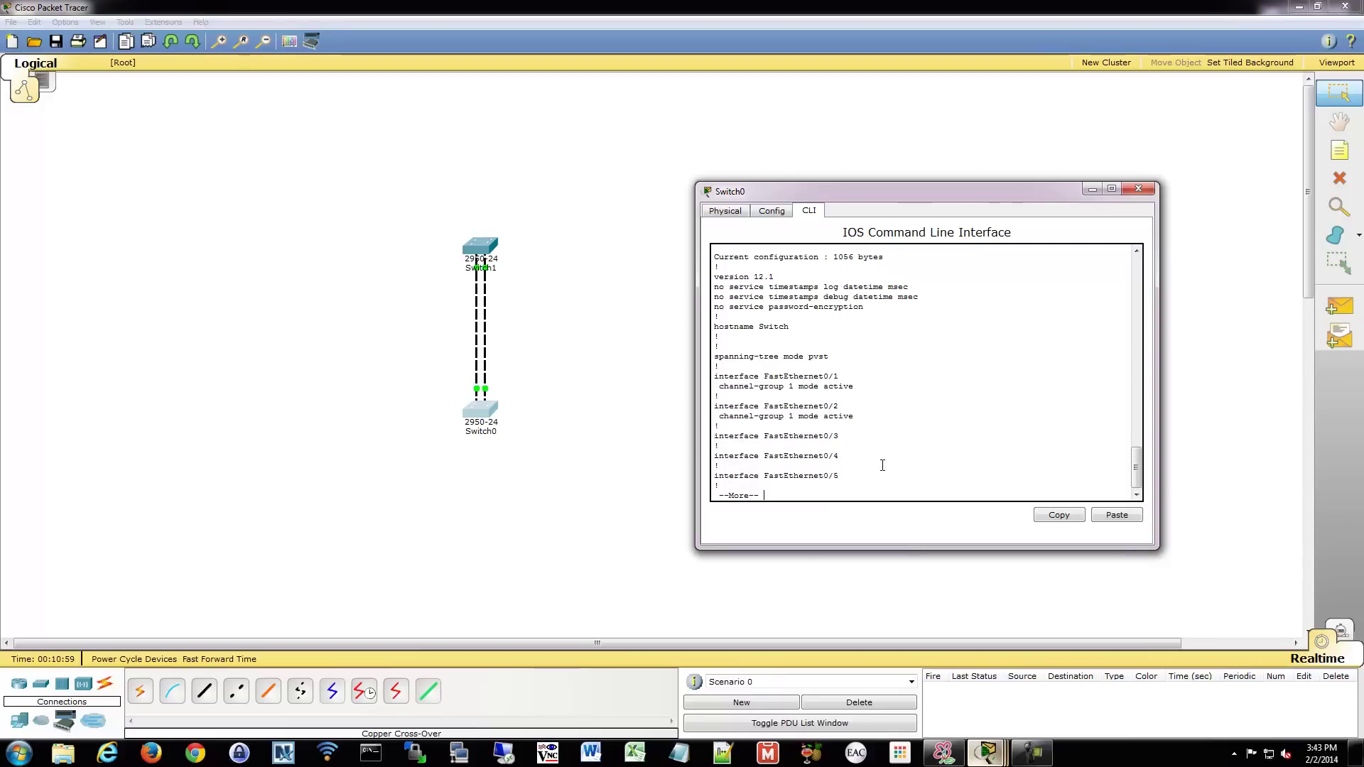
key("Return")
key("Return")
key("Return")
key("Return")
key("Return")
key("Return")
key("Return")
key("Return")
key("Return")
key("Return")
key("Return")
key("Return")
key("Return")
key("Return")
key("Return")
key("Return")
key("Return")
key("Return")
key("Return")
key("Return")
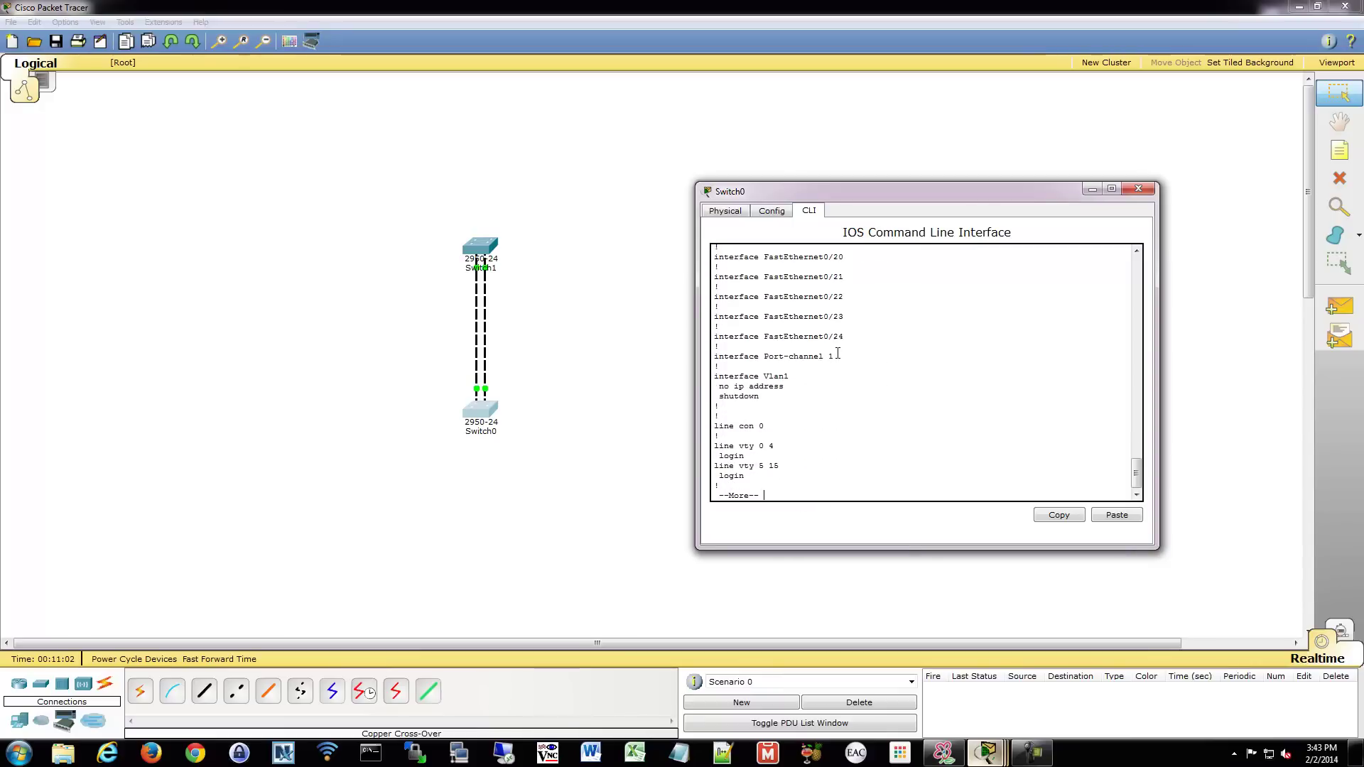
left_click_drag(838, 354, 713, 356)
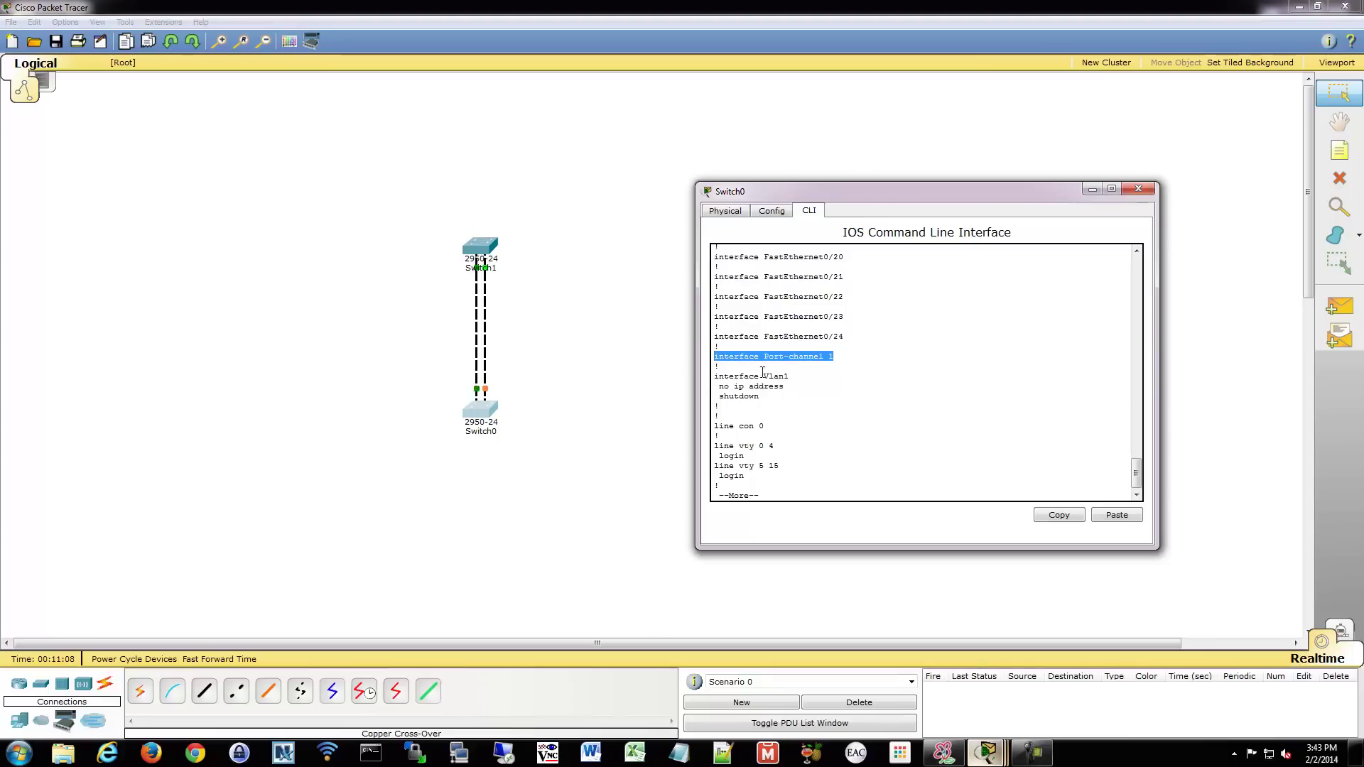
left_click(917, 426)
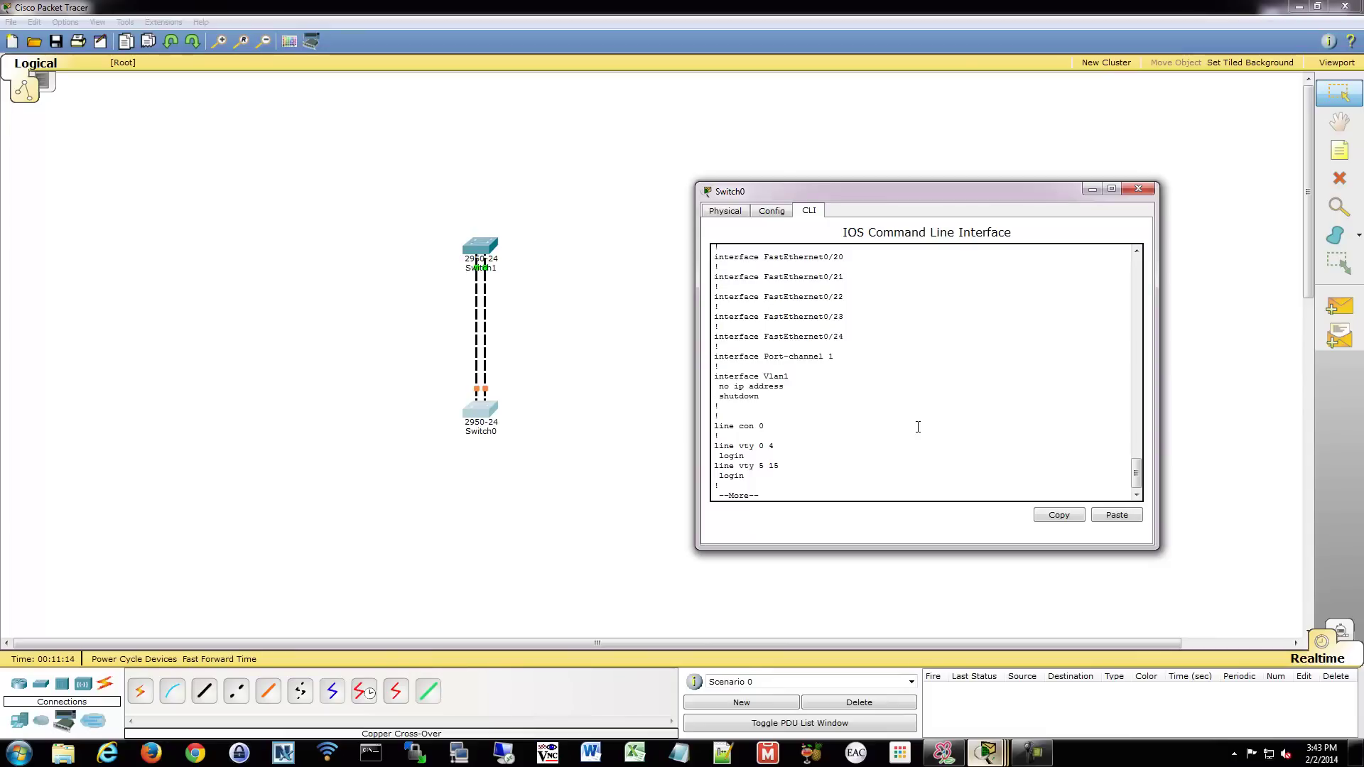
Run sh ip int br on Switch0 to confirm Port-channel 1 is up
key("space")
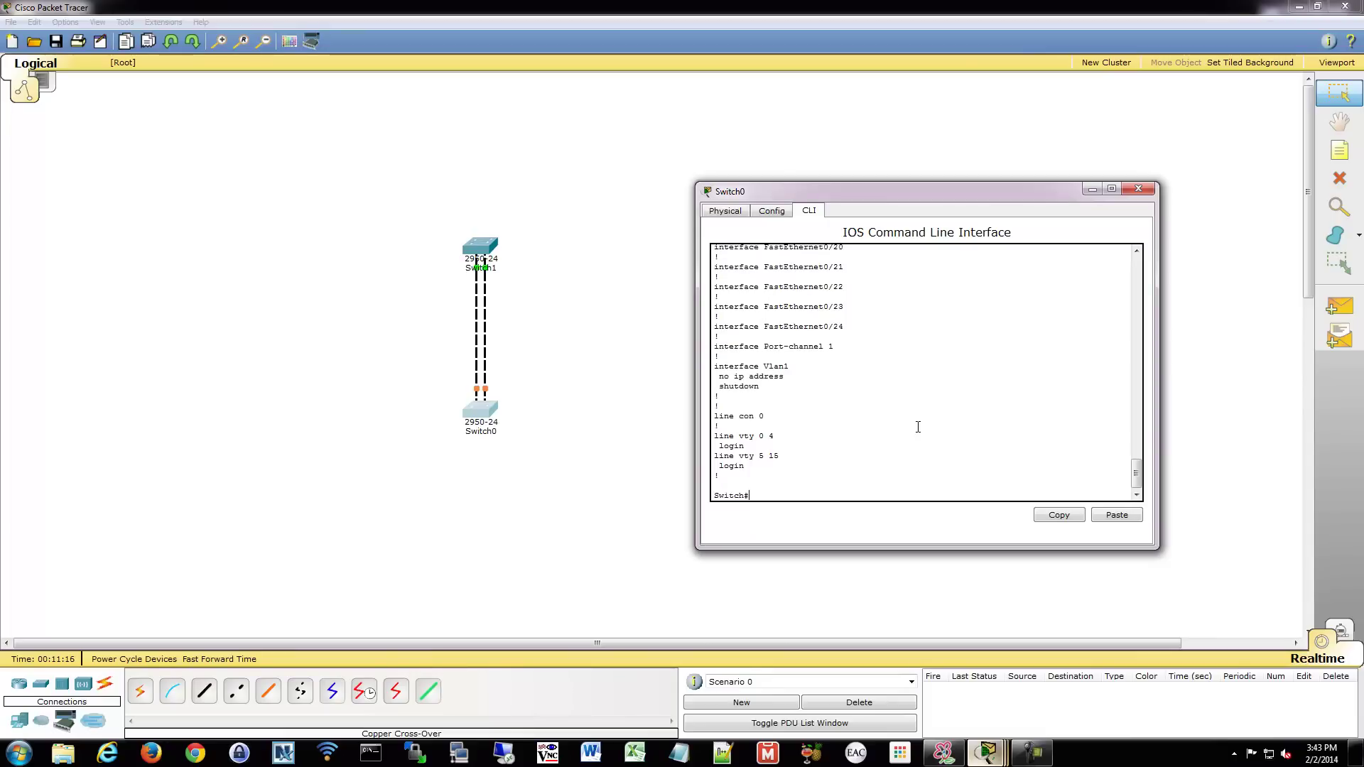
type("sh ip int br")
key("Return")
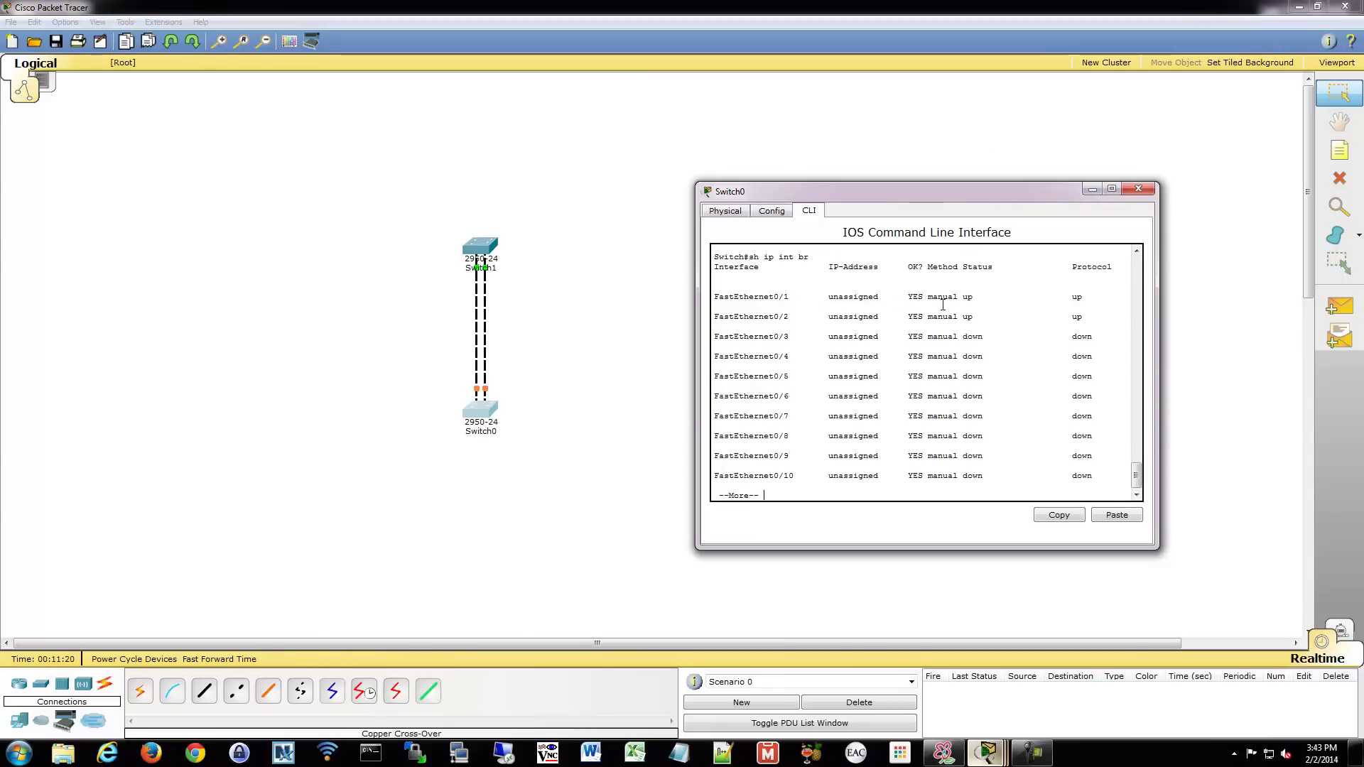
key("space")
key("space")
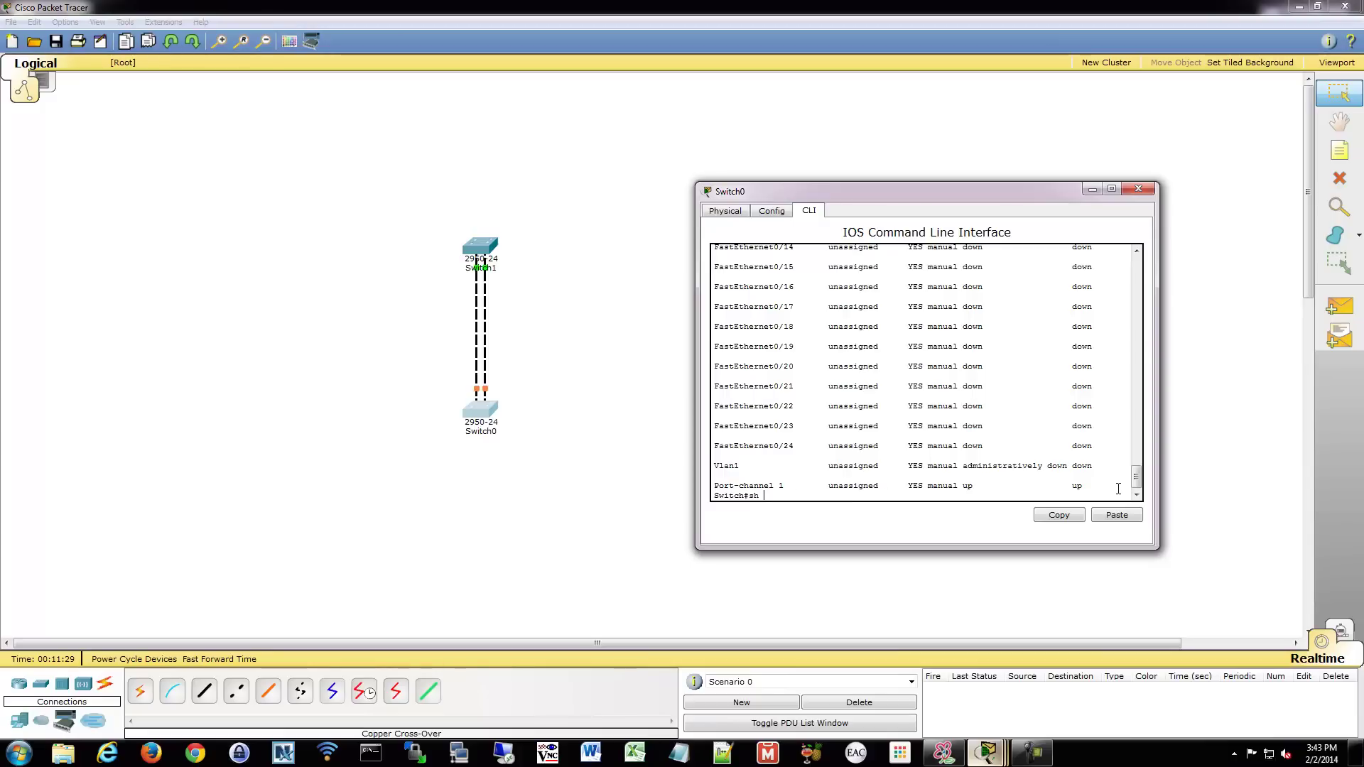
Run sh etherchannel and highlight group 1, the port-channel count and the LACP protocol
type("sh ether")
key("Tab")
key("Return")
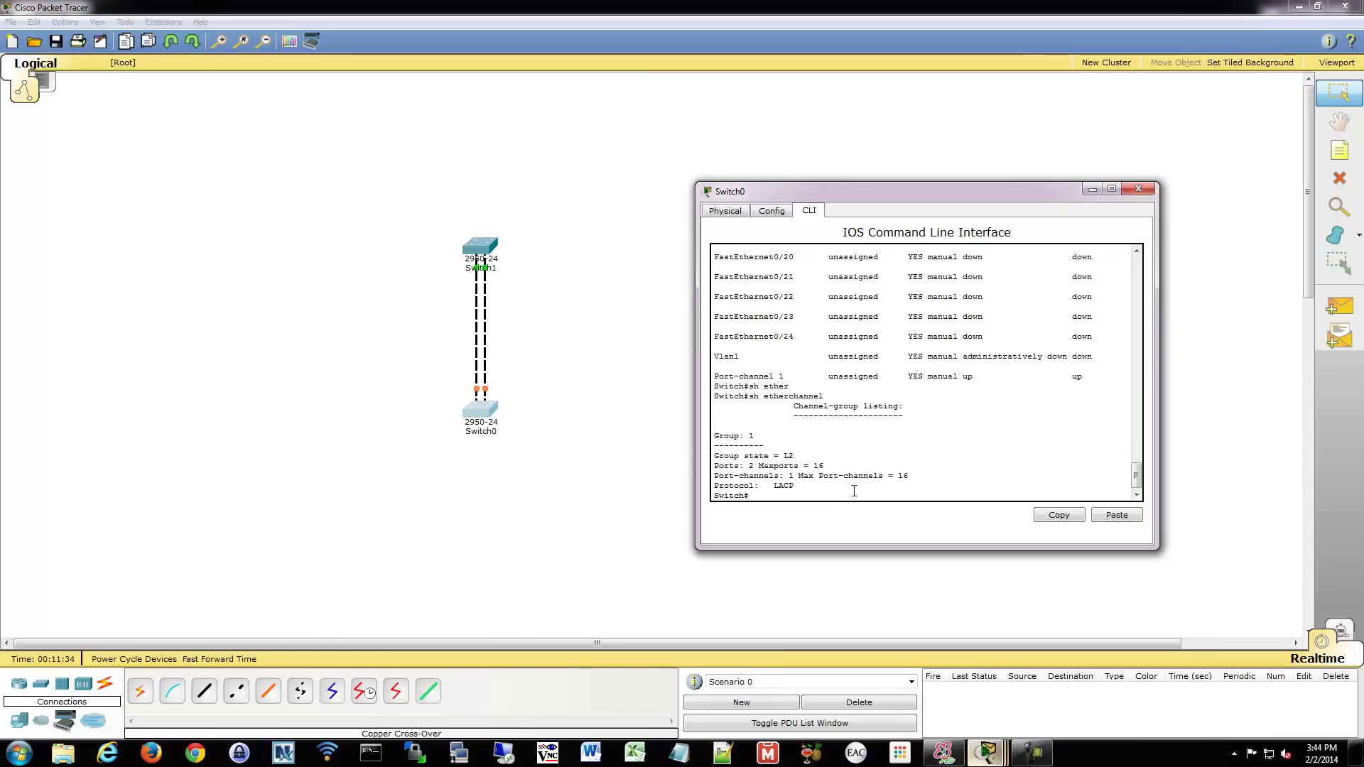
left_click_drag(755, 435, 738, 433)
left_click(757, 476)
mouse_move(789, 475)
left_mouse_down()
mouse_move(764, 467)
mouse_move(836, 465)
mouse_move(805, 460)
left_mouse_up()
left_click(784, 481)
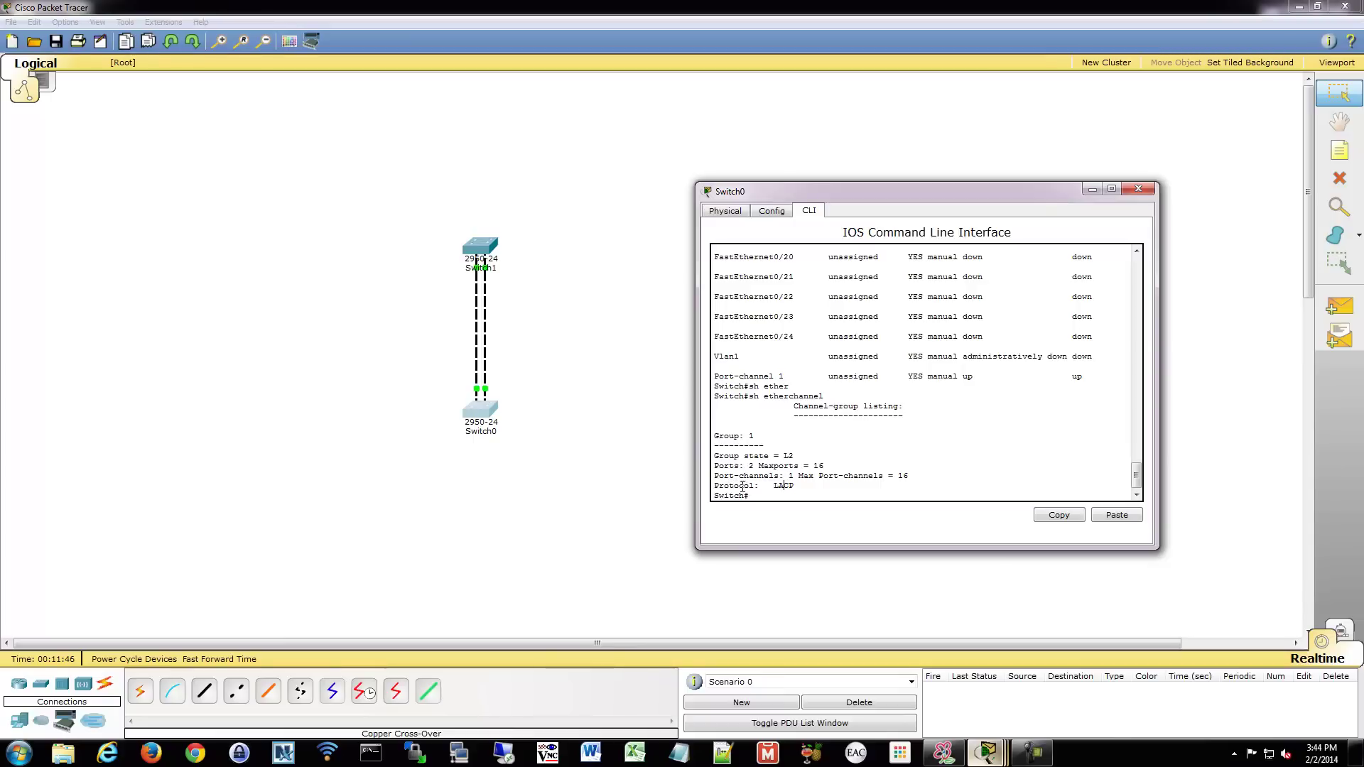
left_click_drag(771, 485, 796, 486)
left_click(809, 496)
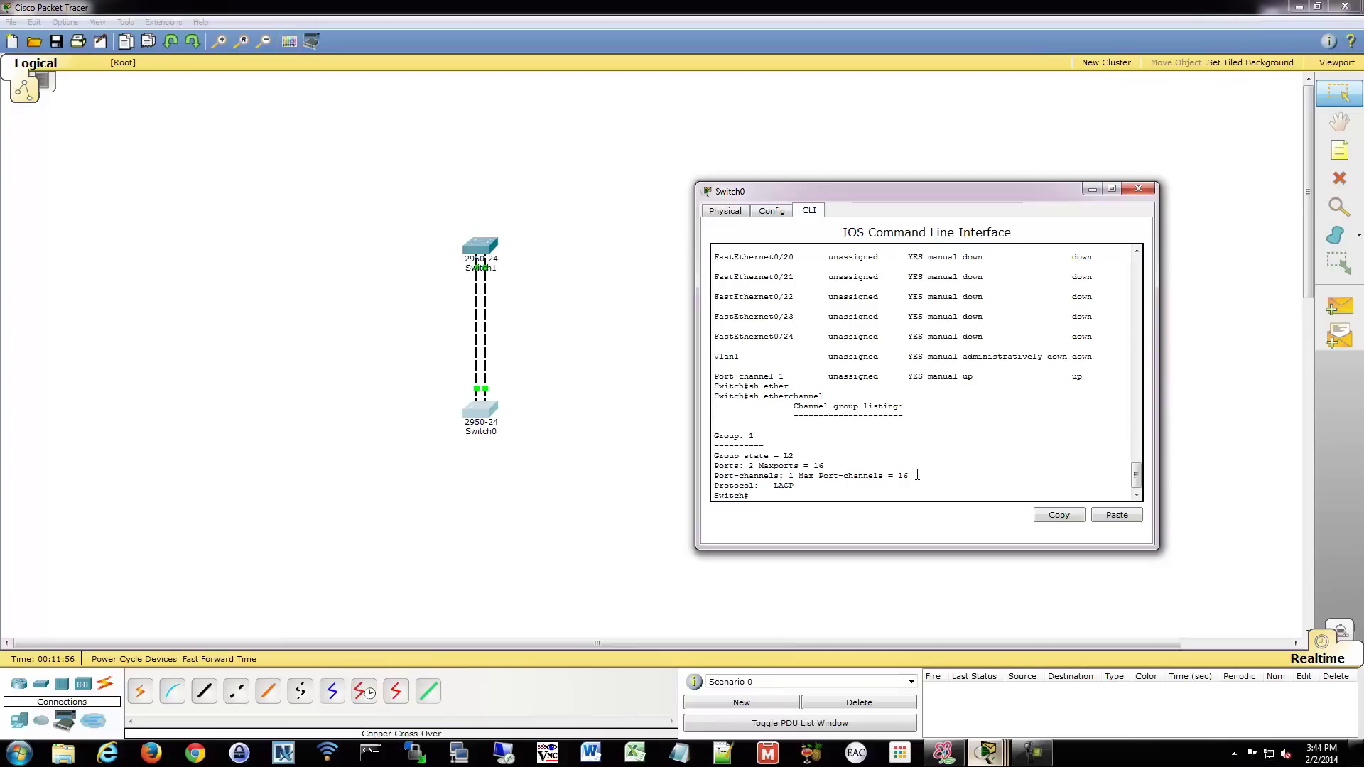
key("Return")
key("Return")
key("Return")
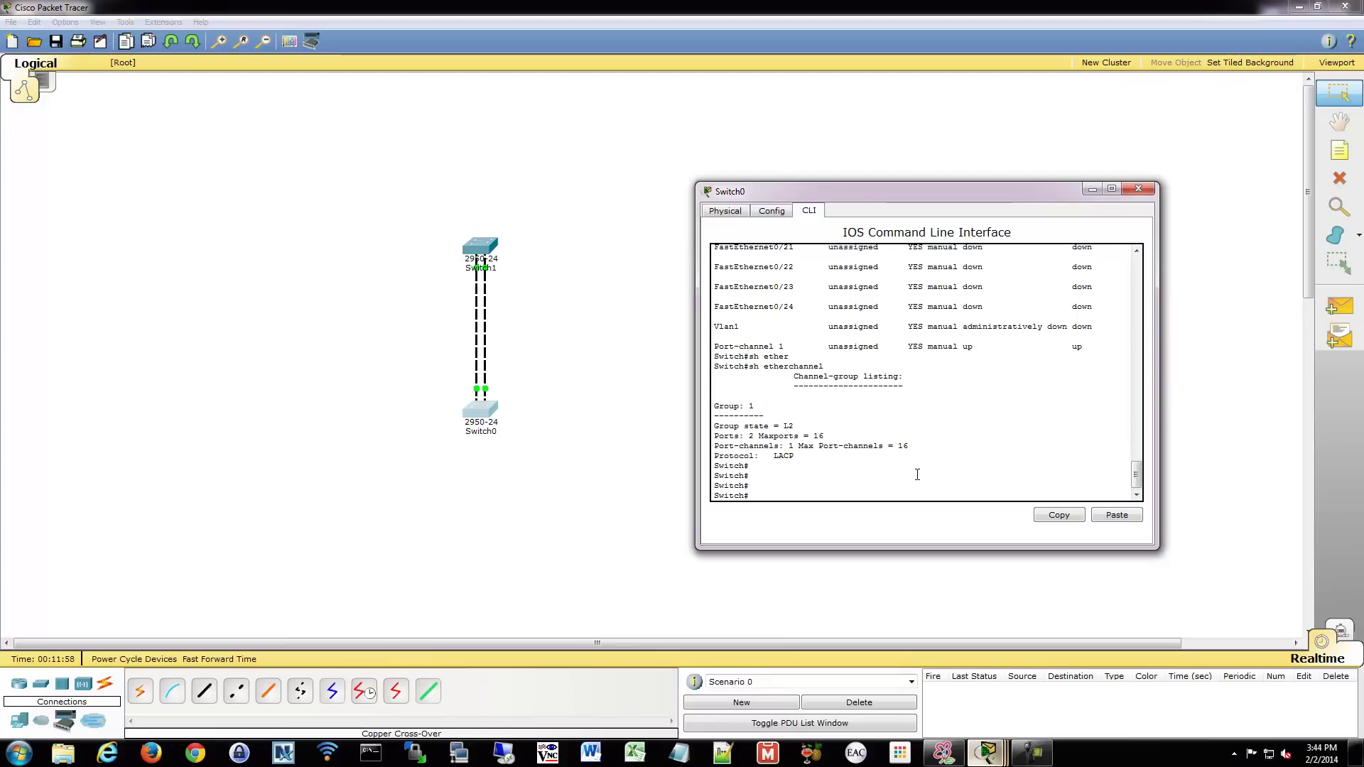